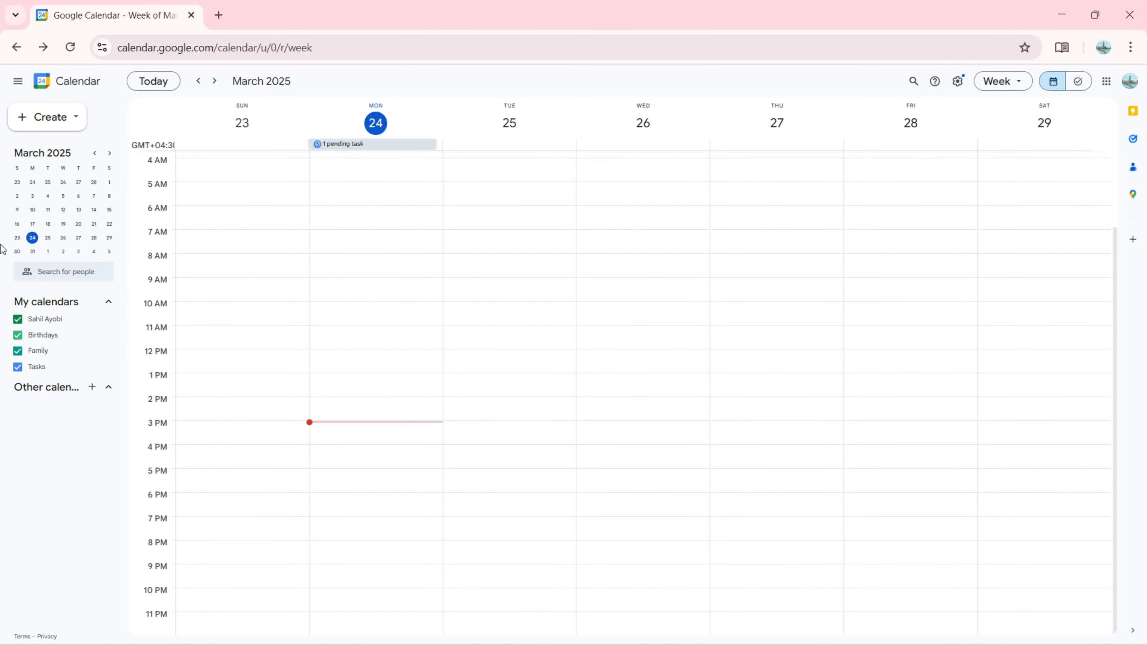
Look at the creation options, then view the task lists and return to the calendar.
left_click(56, 131)
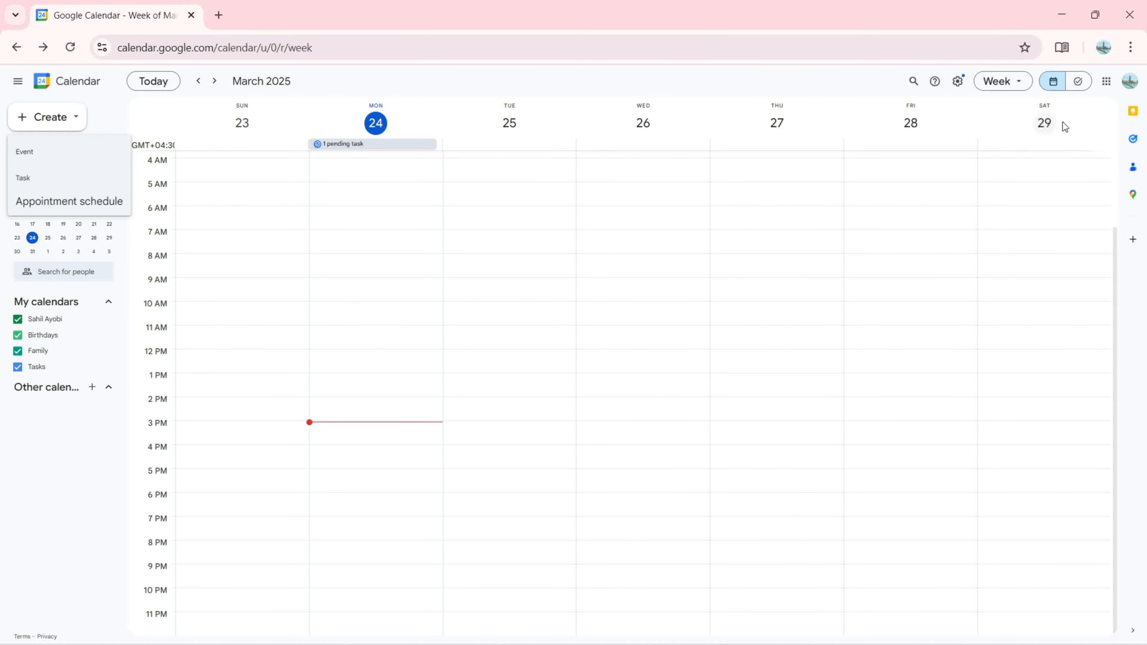
left_click(1093, 116)
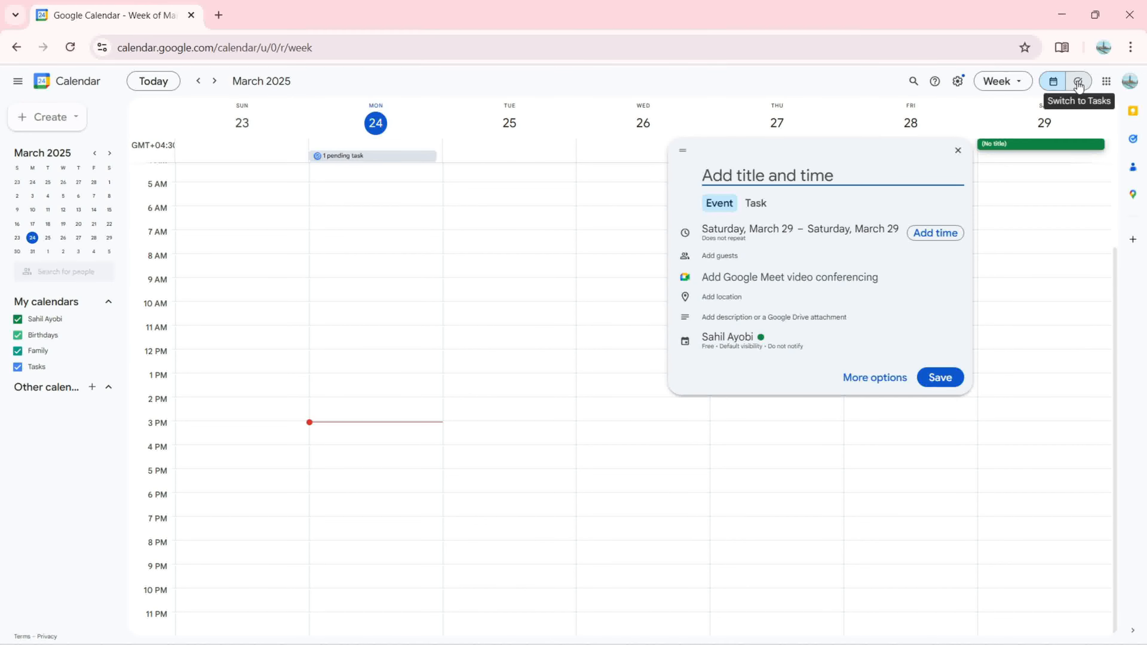
left_click(1078, 83)
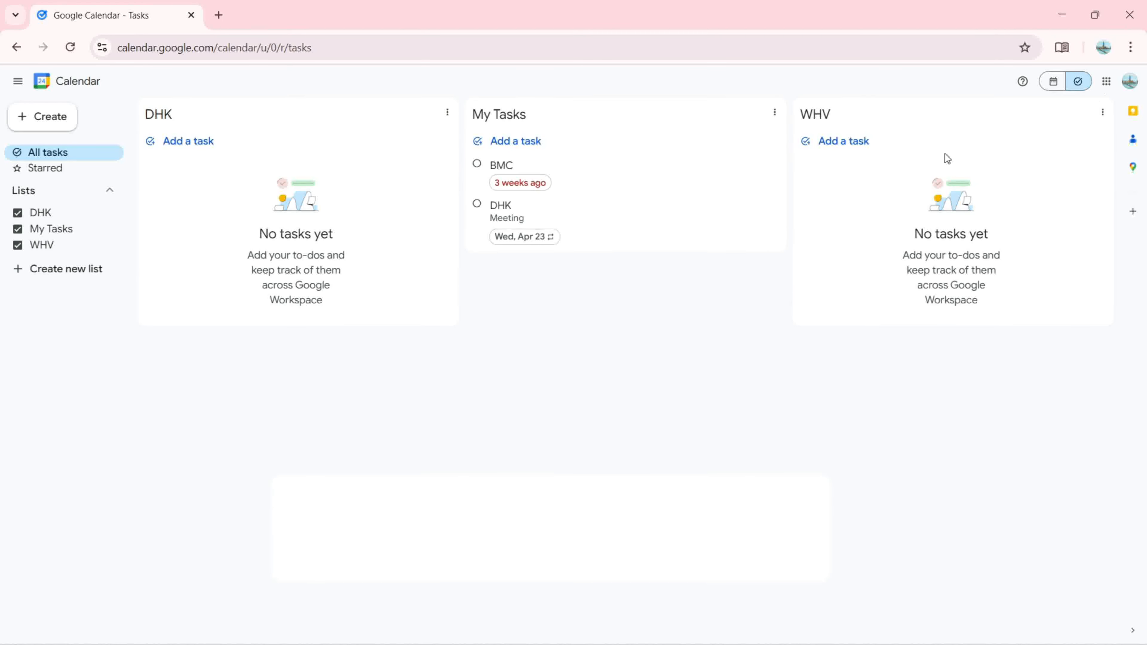
left_click(1054, 89)
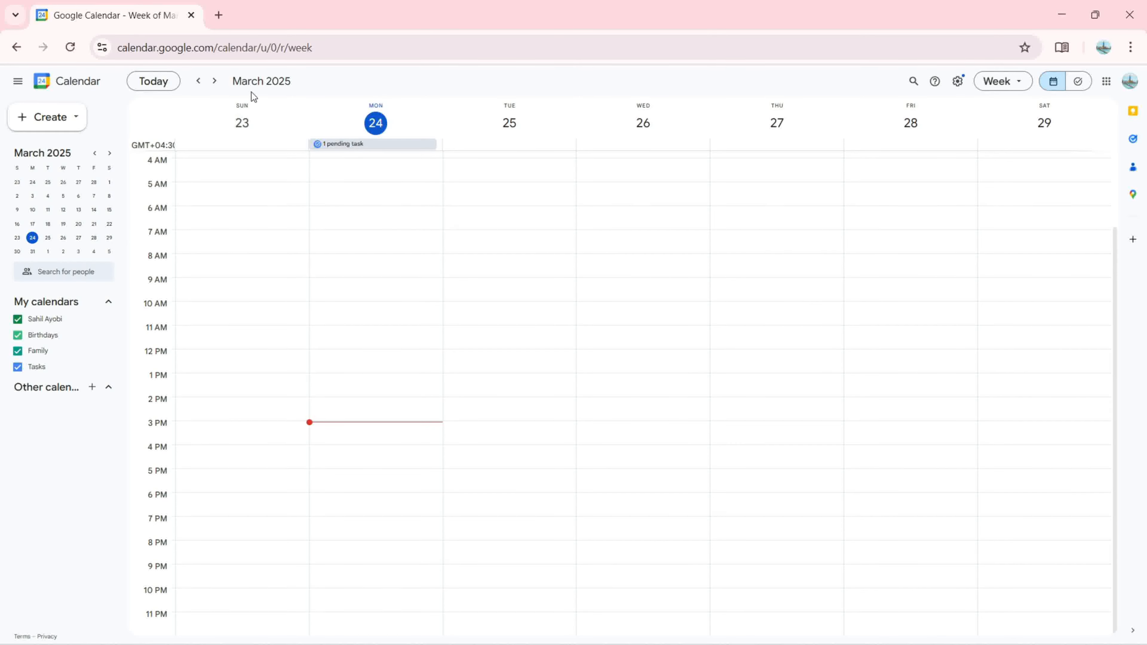
Browse one week ahead and back, and preview the 4 days view before returning to the Week view.
left_click(216, 82)
left_click(199, 82)
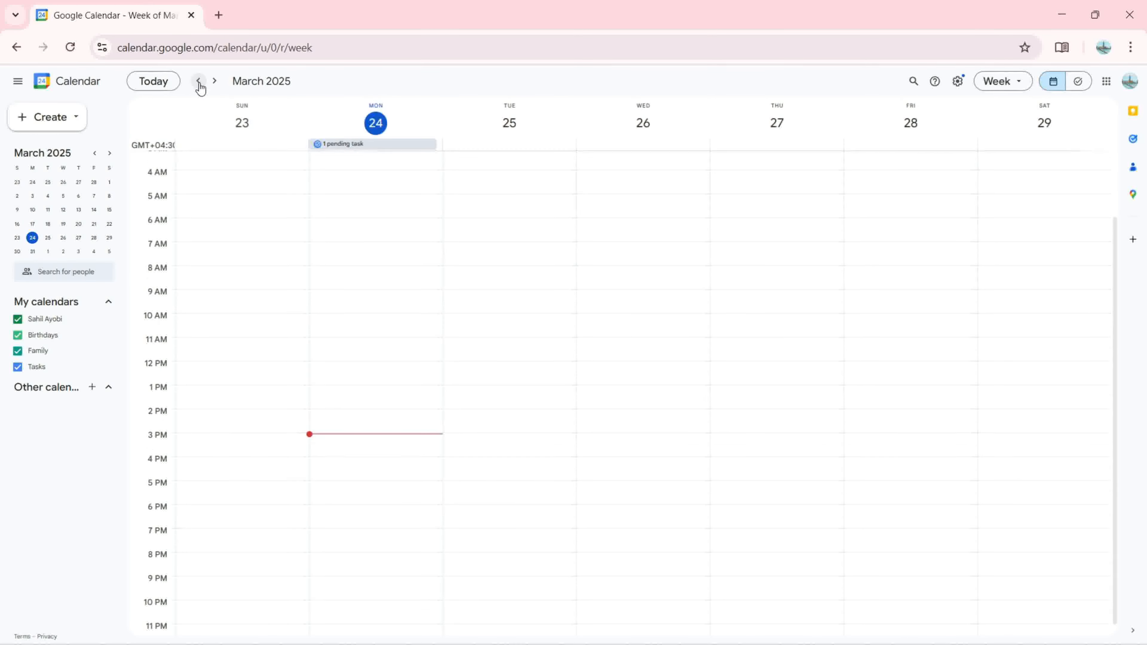
left_click(1015, 85)
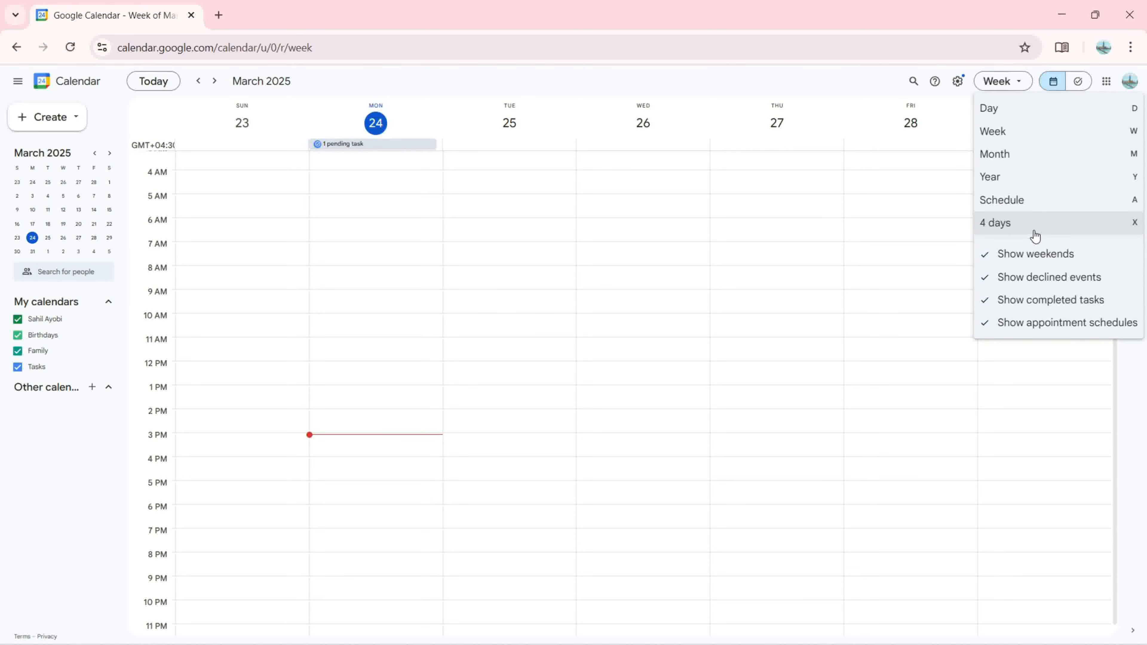
left_click(1035, 235)
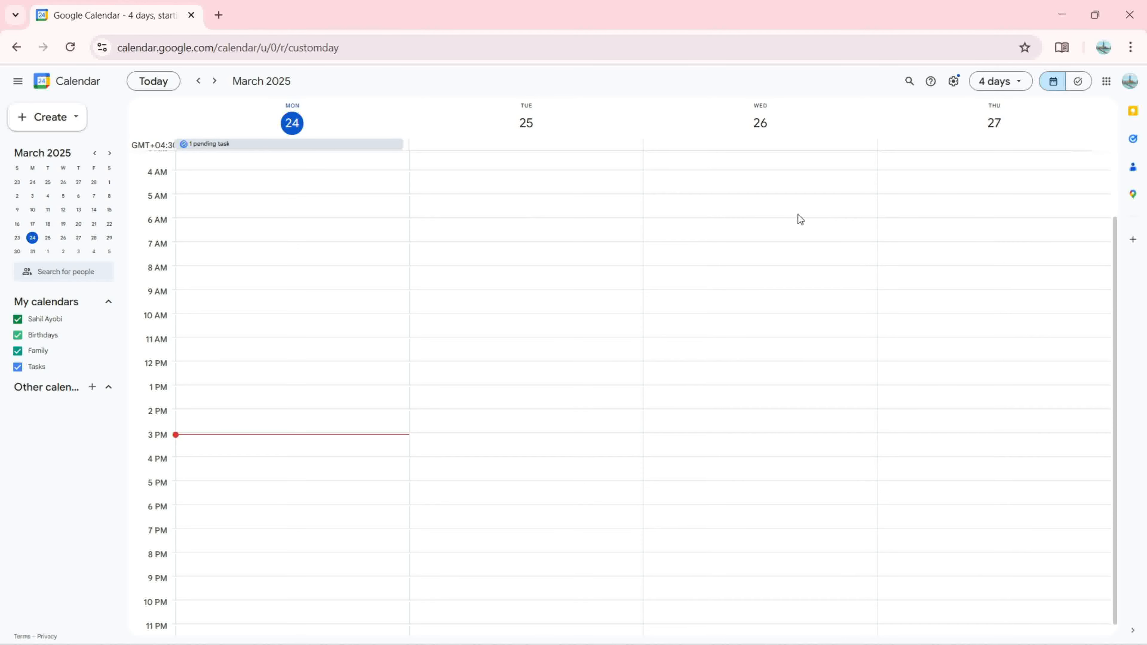
left_click(997, 84)
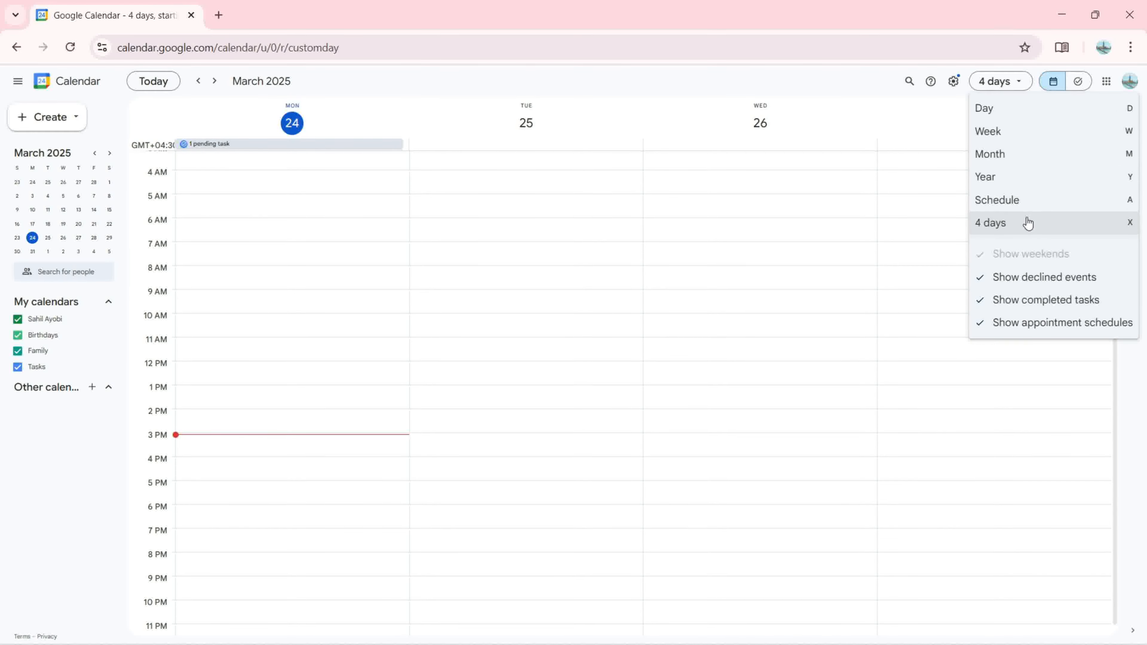
left_click(1002, 132)
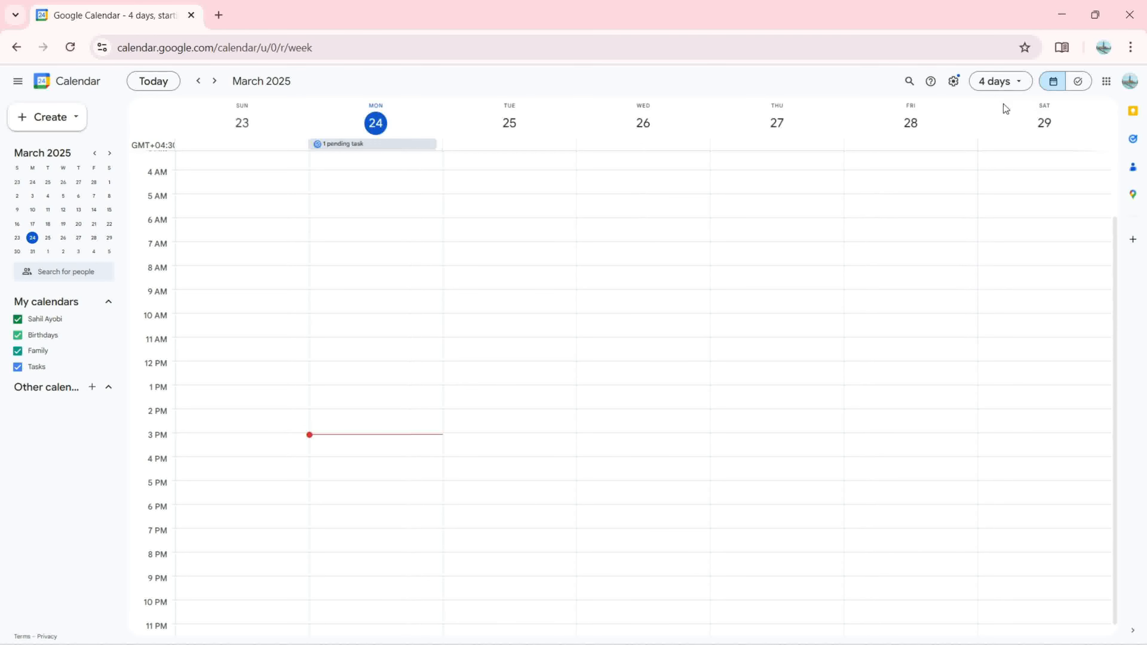
Turn off the display of appointment schedules and turn it back on.
left_click(1002, 83)
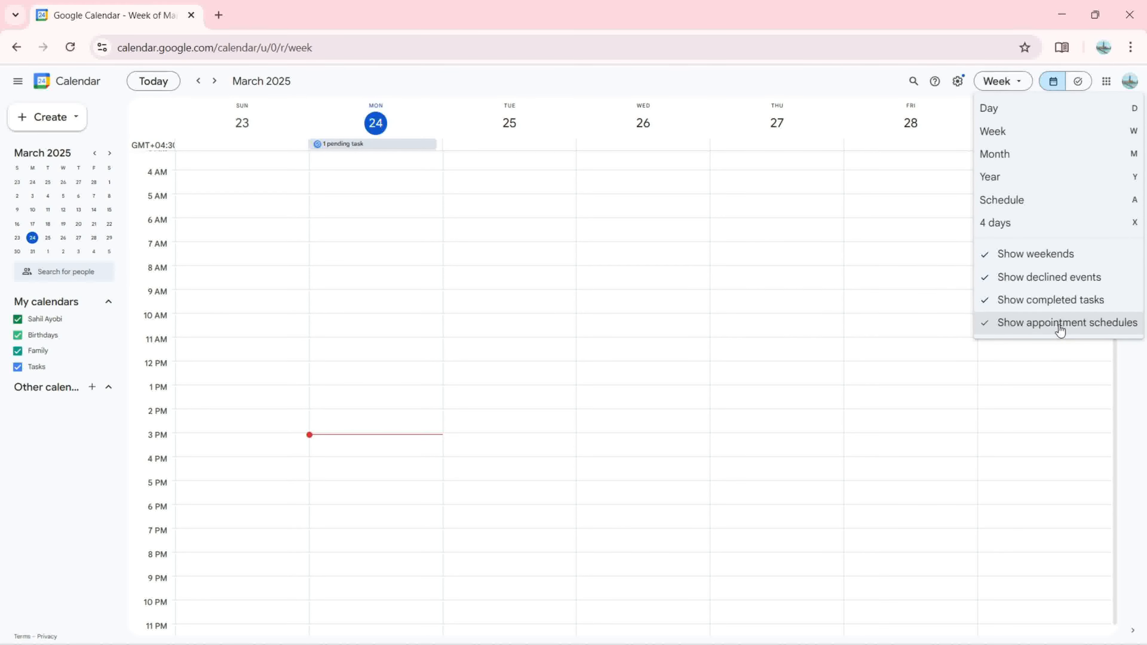
left_click(980, 330)
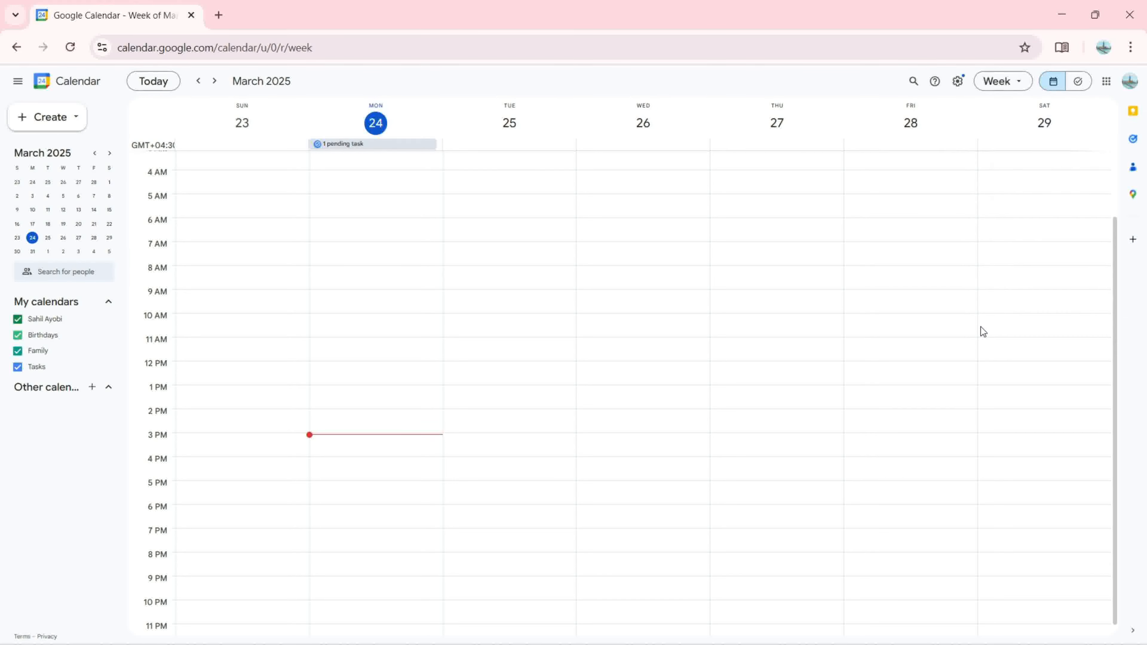
left_click(1016, 85)
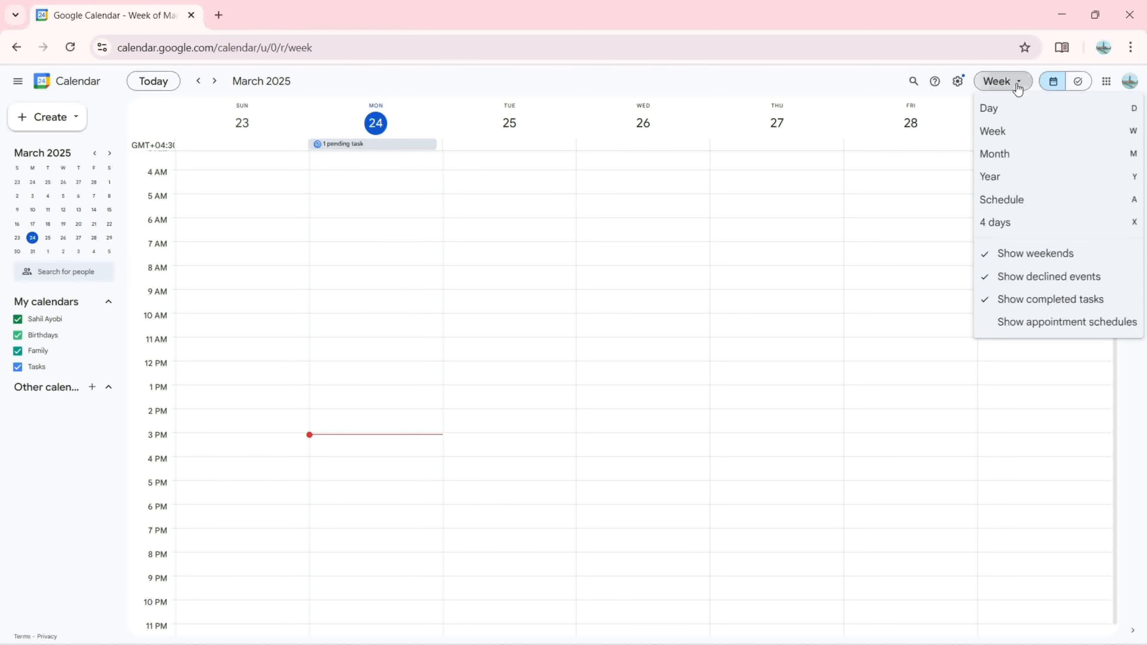
left_click(1041, 322)
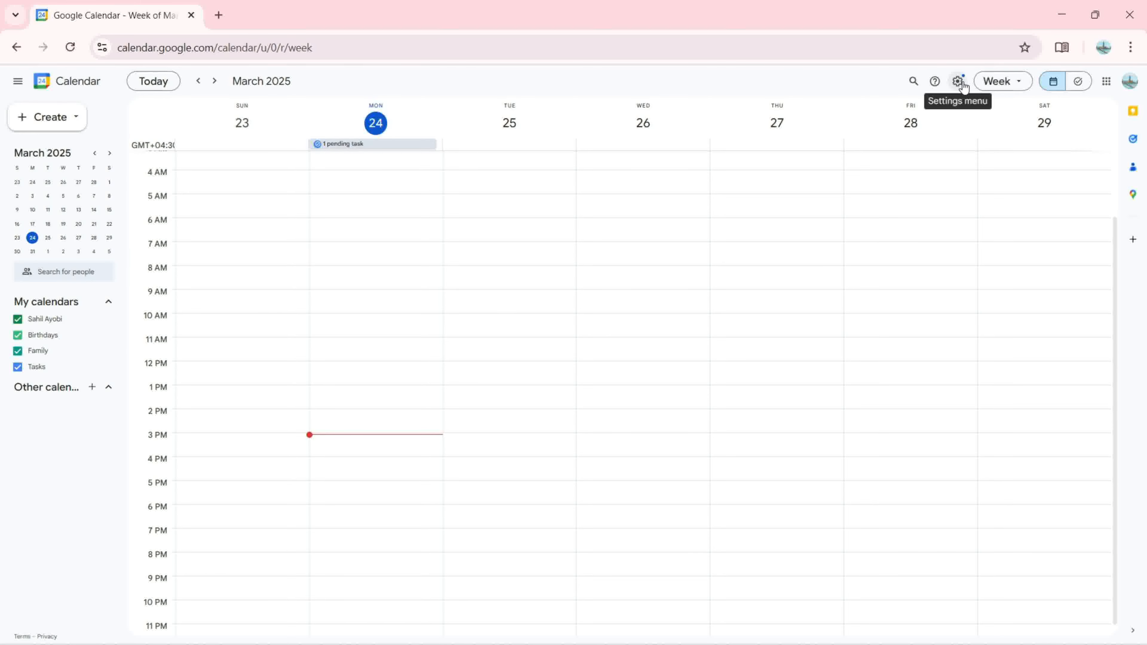
Examine the calendar settings, including the general sections, the options for adding a calendar and the view options, and return to the calendar.
left_click(958, 82)
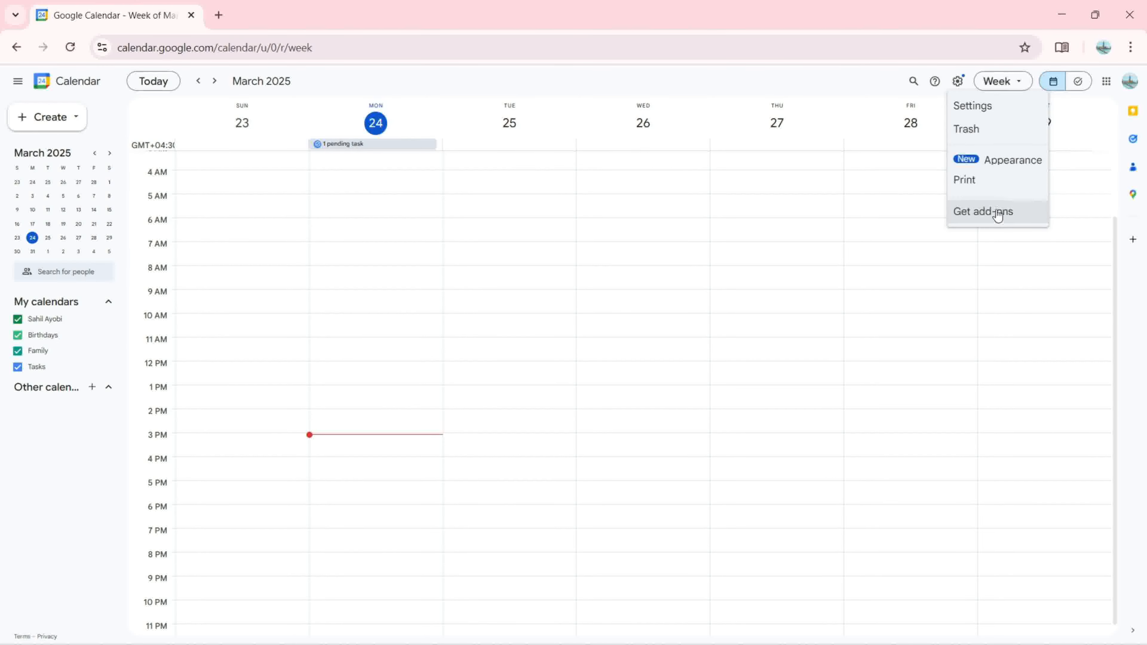
left_click(977, 109)
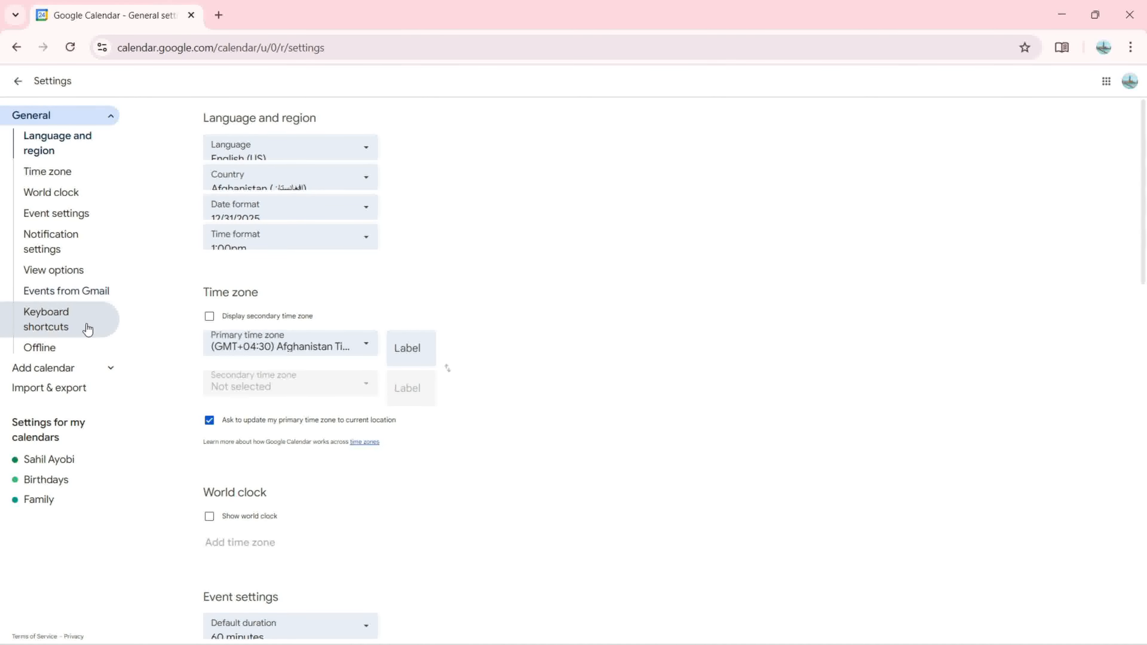
left_click(104, 121)
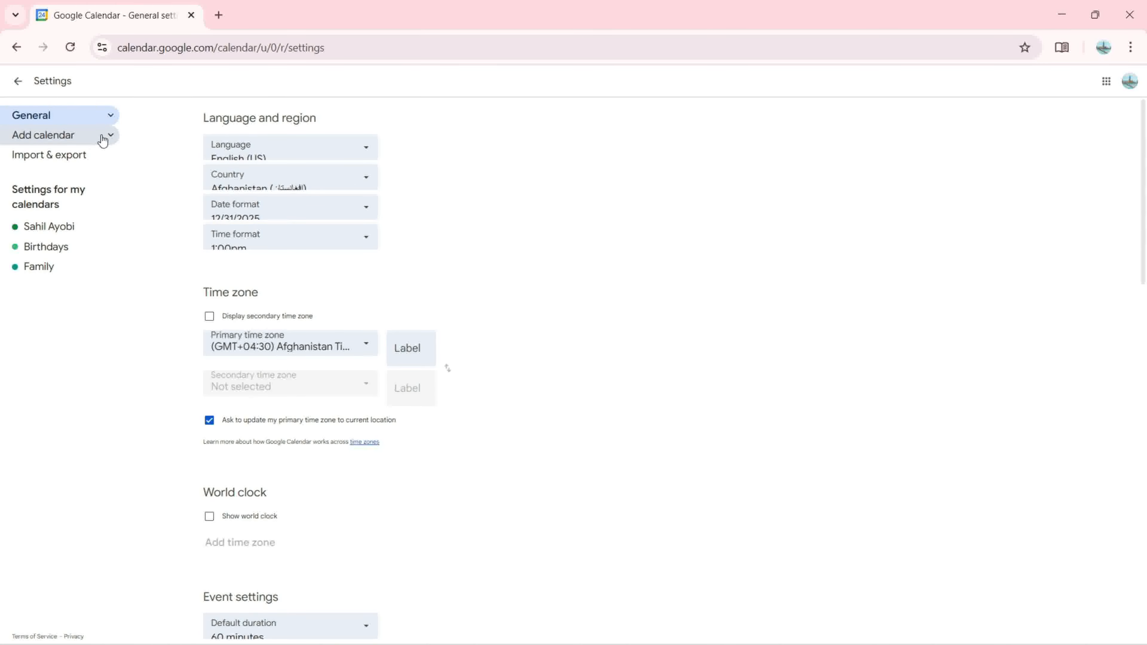
left_click(103, 138)
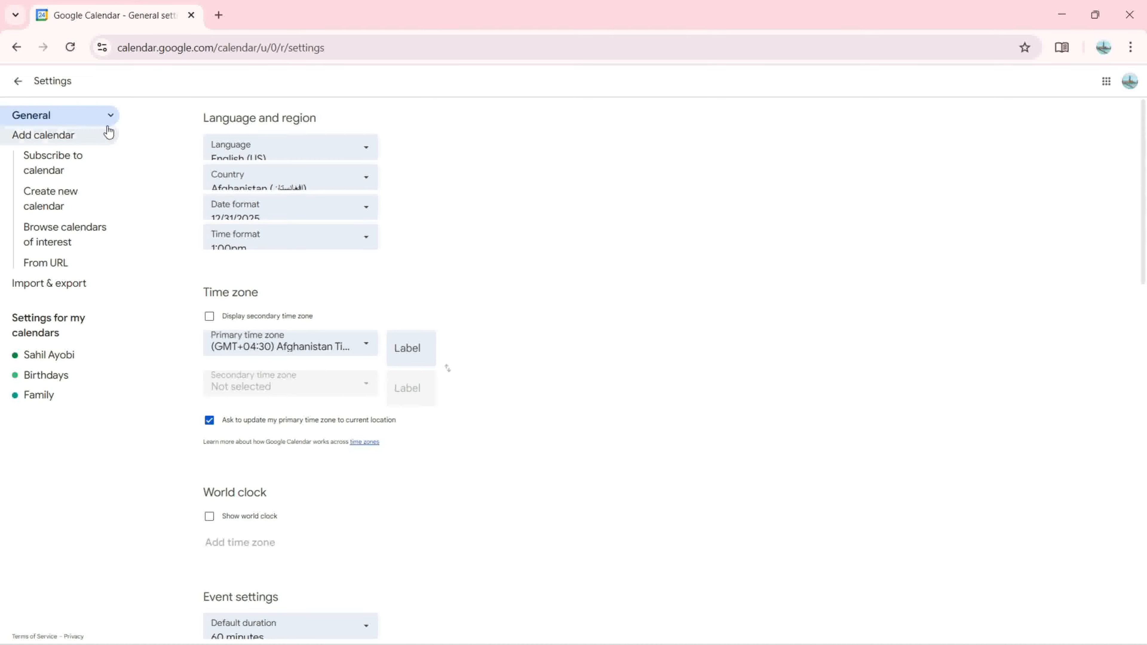
left_click(110, 136)
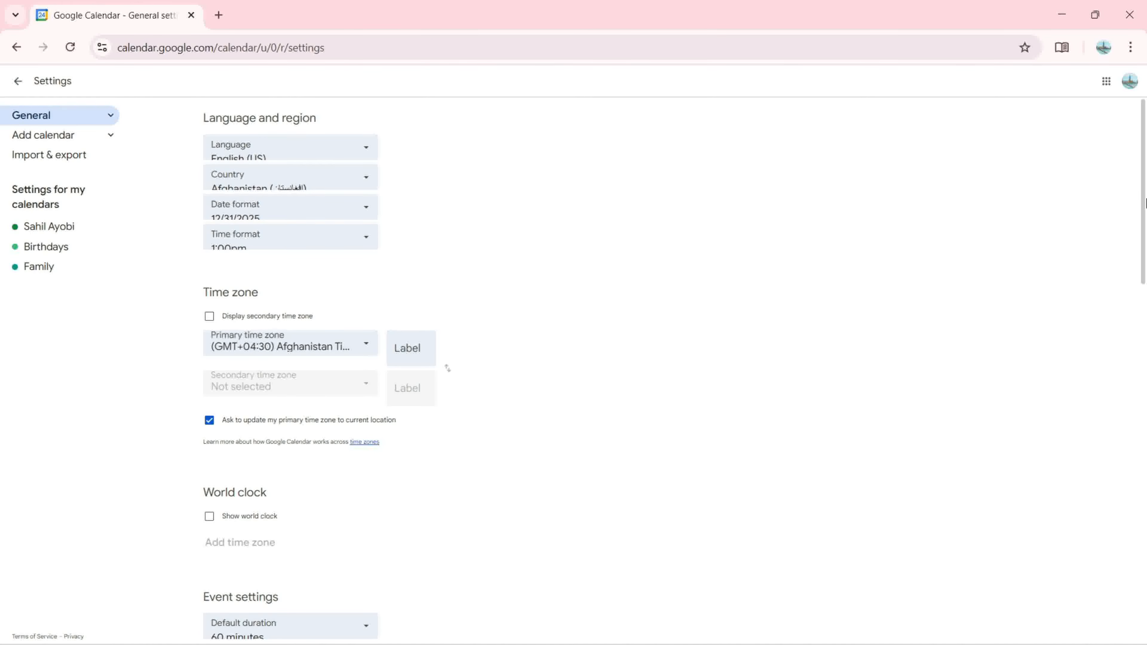
left_click_drag(1145, 203, 1145, 509)
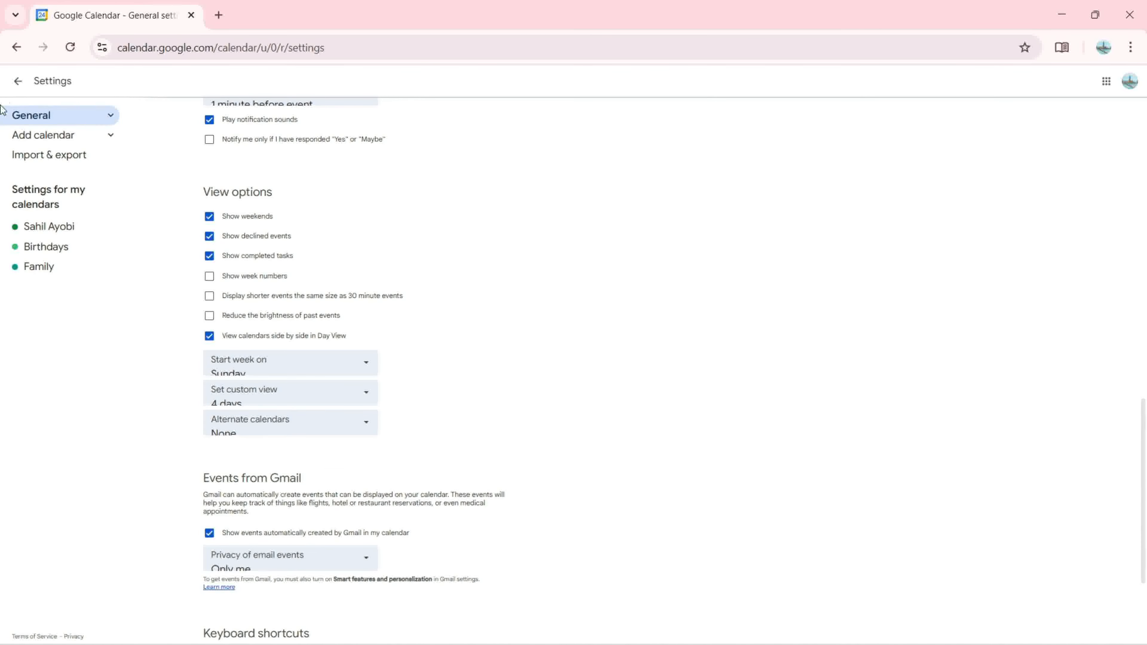
left_click(16, 82)
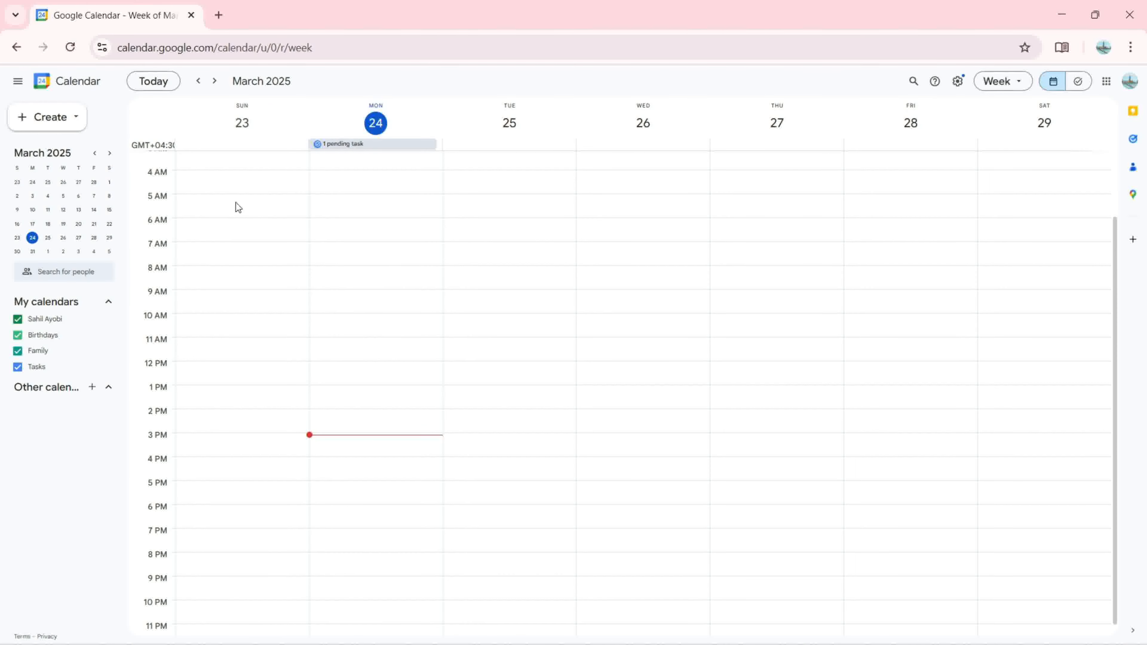
Start a new event titled BNV on Tuesday, March 25, from 12:30pm to 1:30pm.
left_click(569, 379)
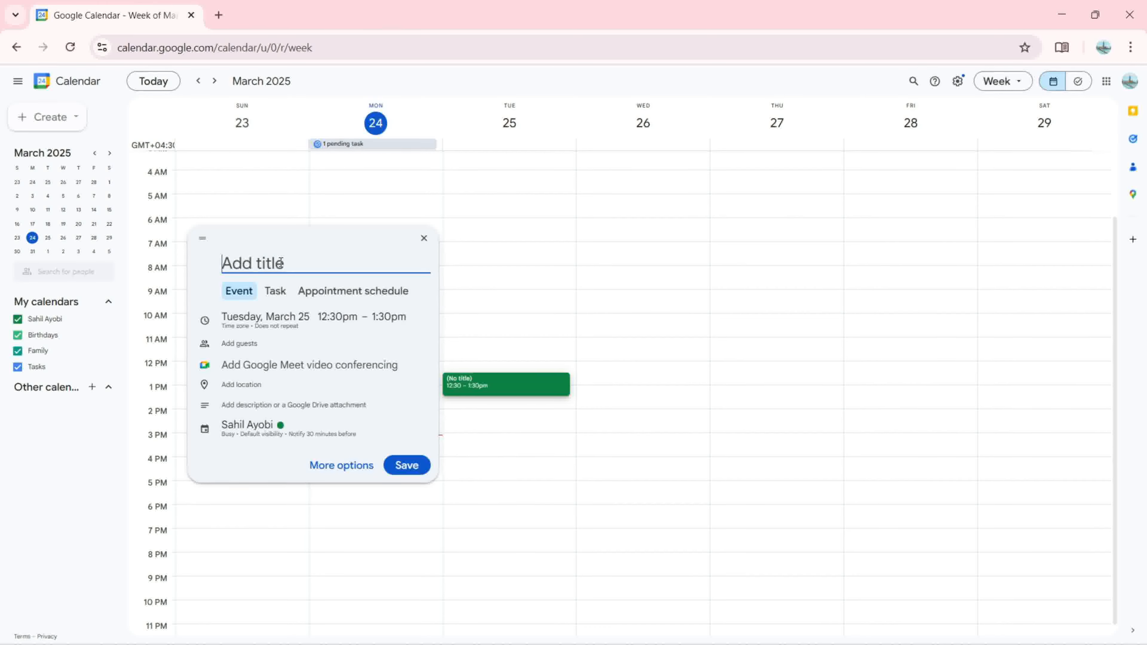
type("BNV")
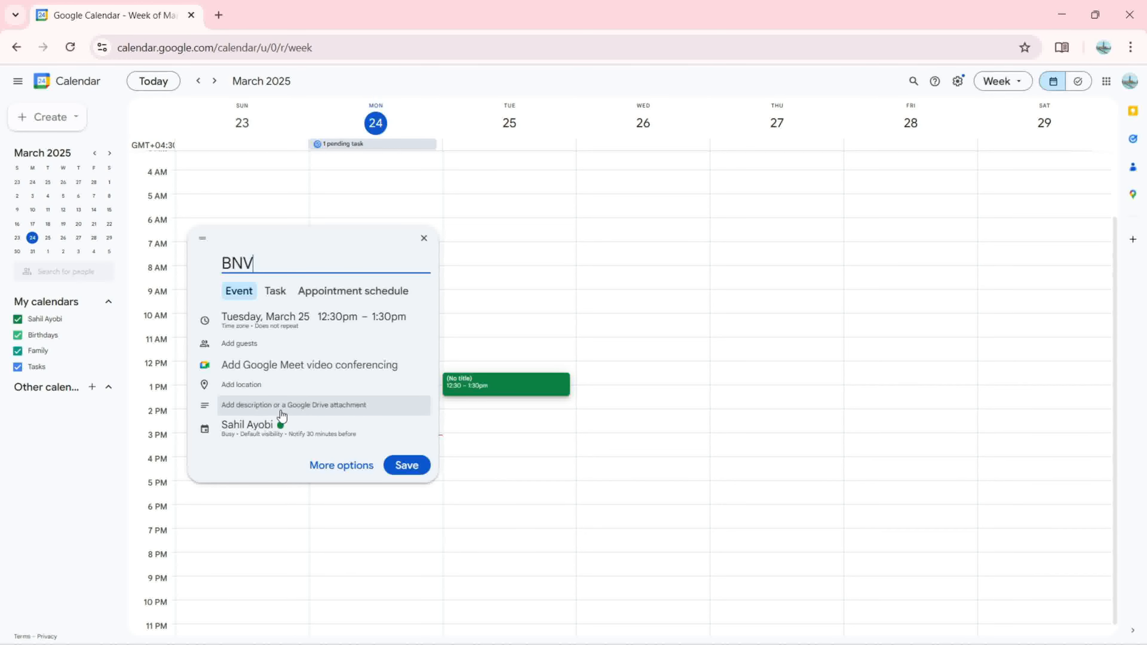
Examine the BNV event's availability, visibility and notification time choices without changing them.
left_click(274, 437)
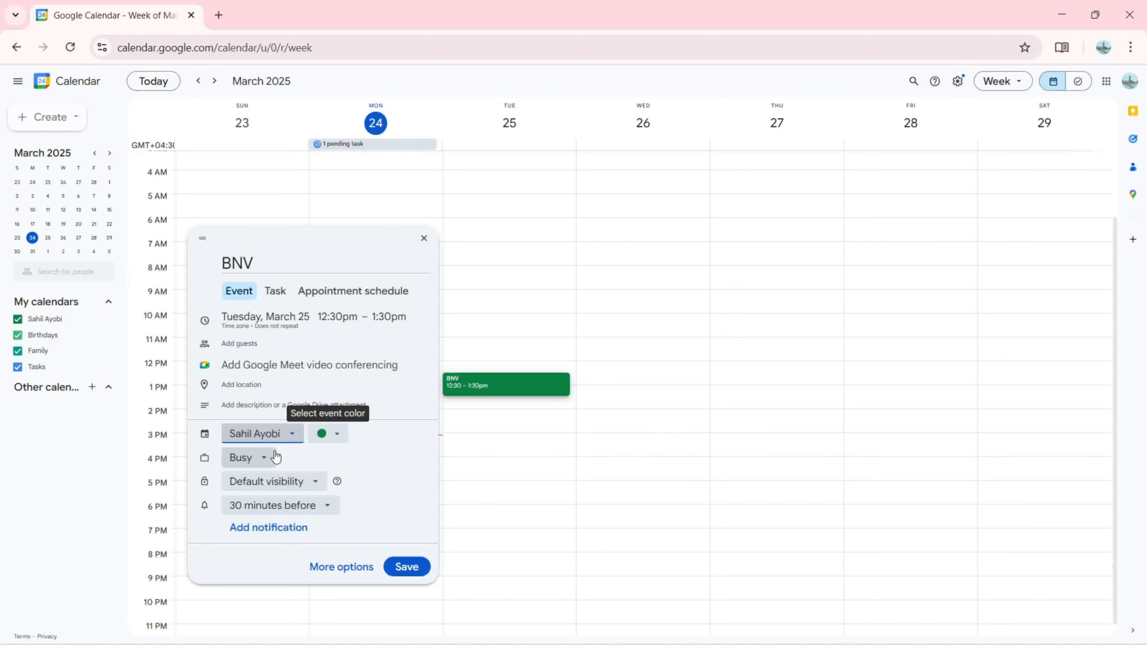
left_click(267, 460)
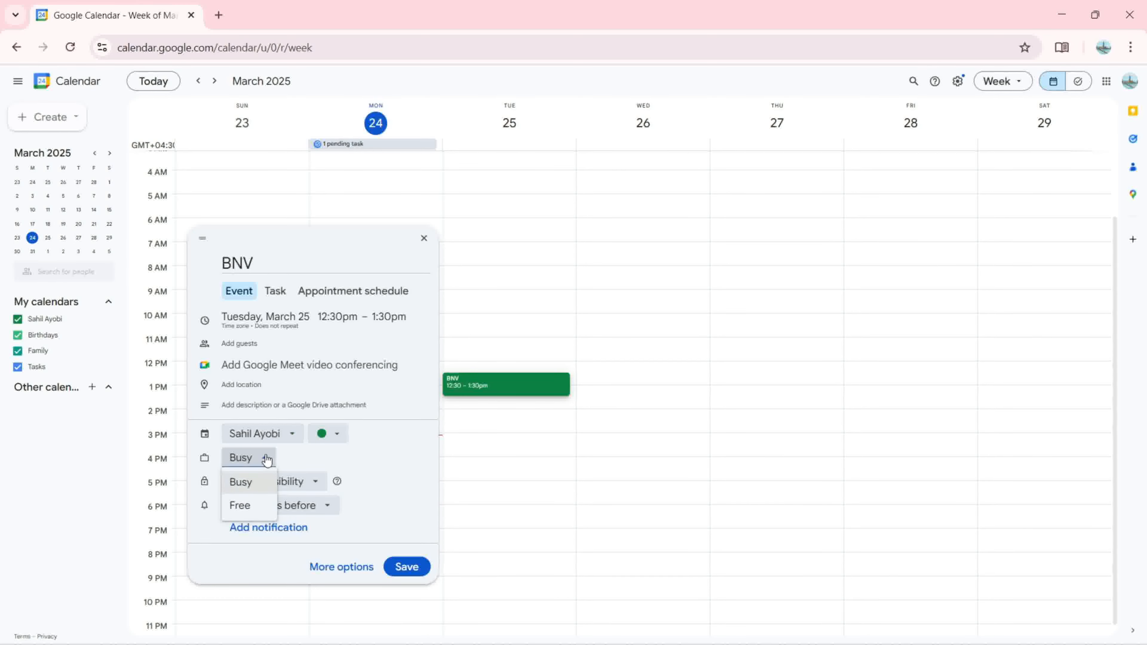
left_click(289, 491)
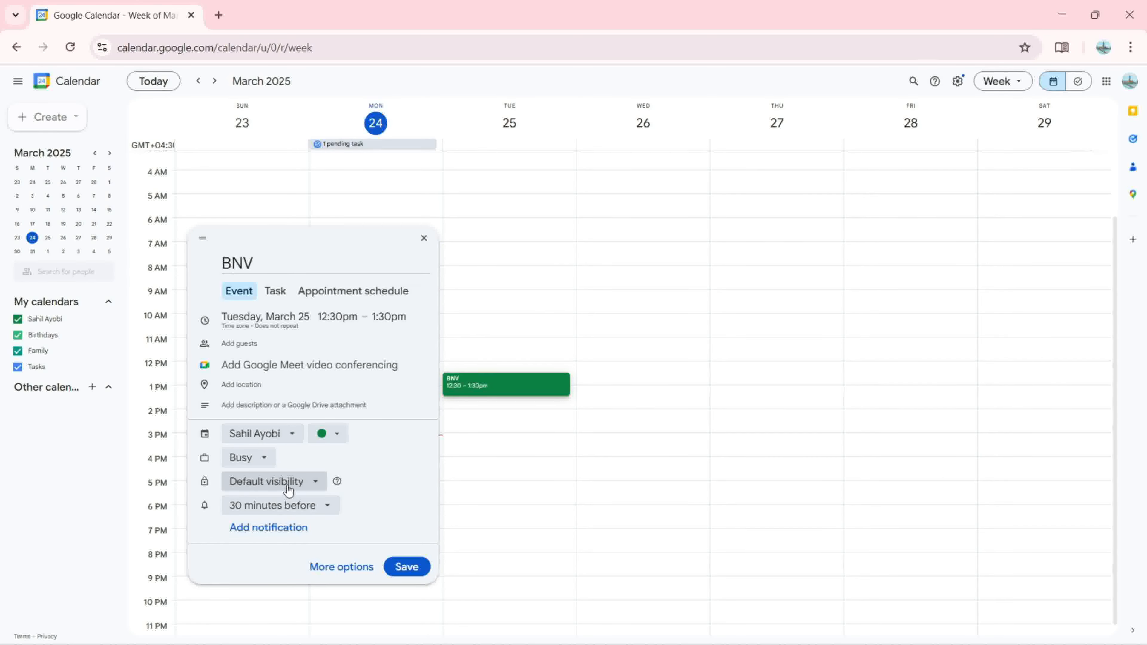
left_click(289, 490)
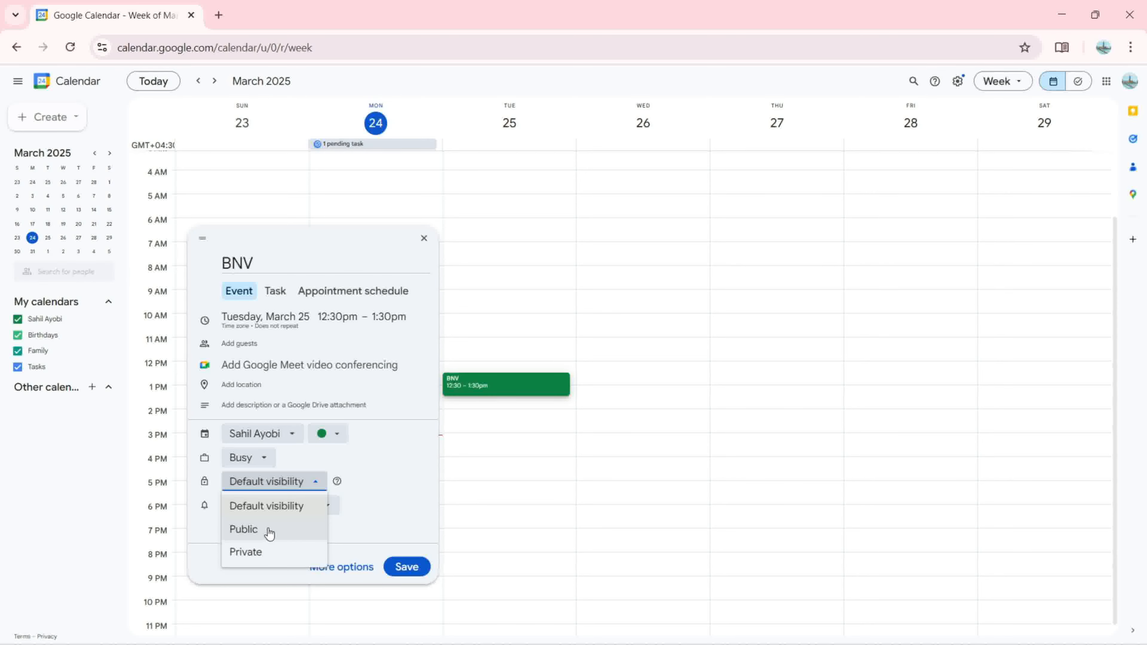
left_click(369, 472)
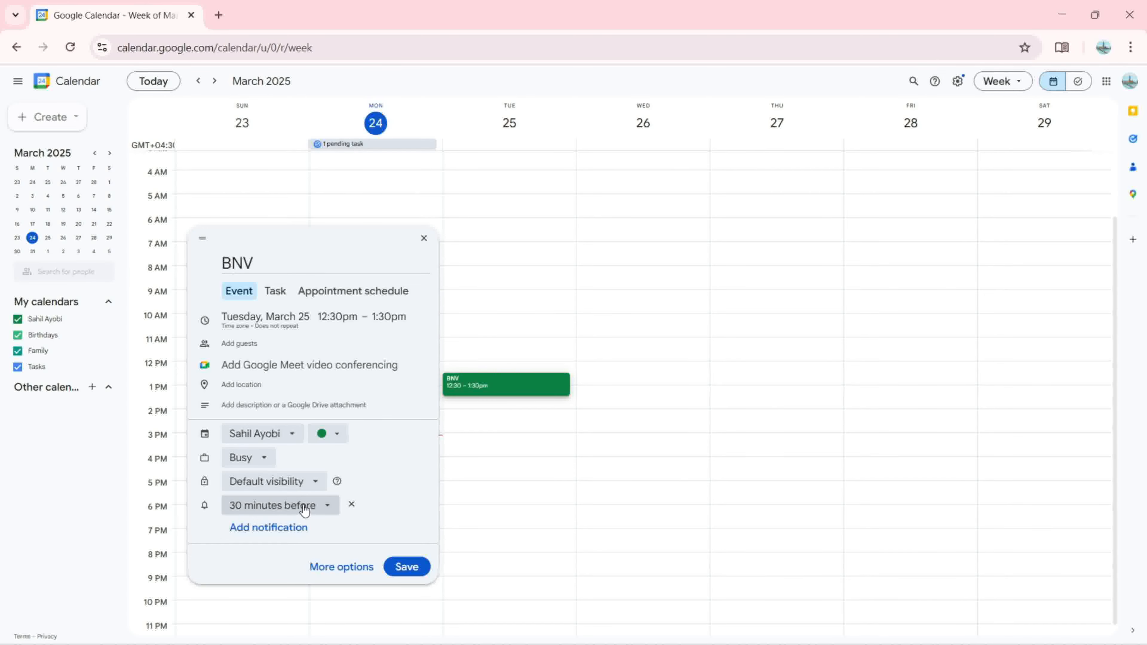
left_click(305, 509)
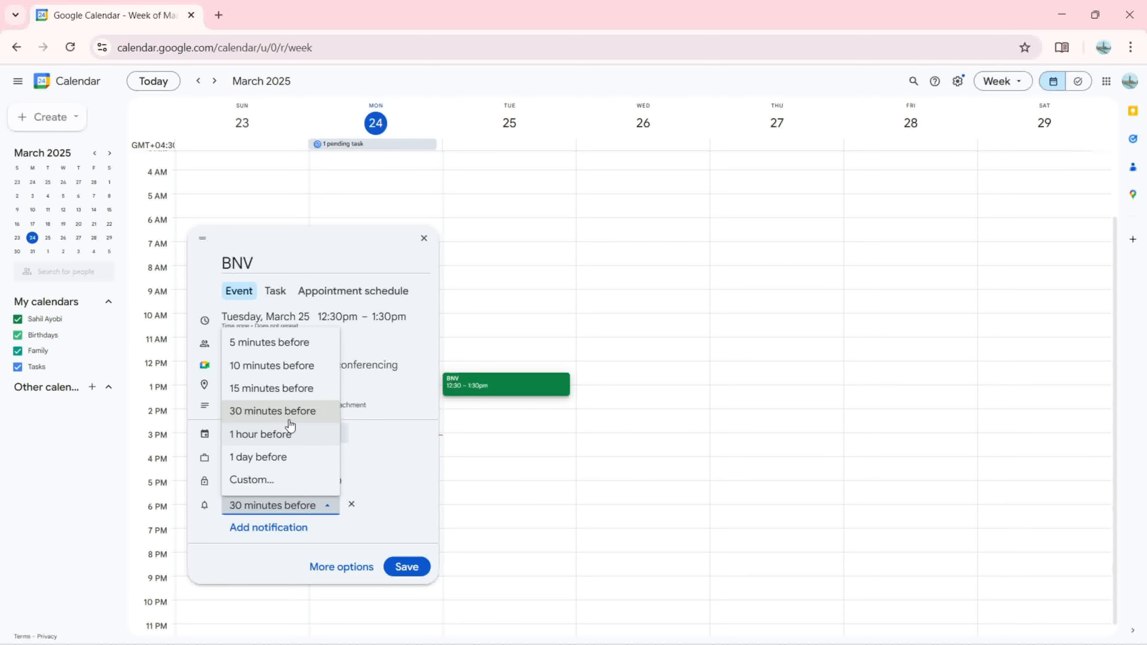
left_click(400, 506)
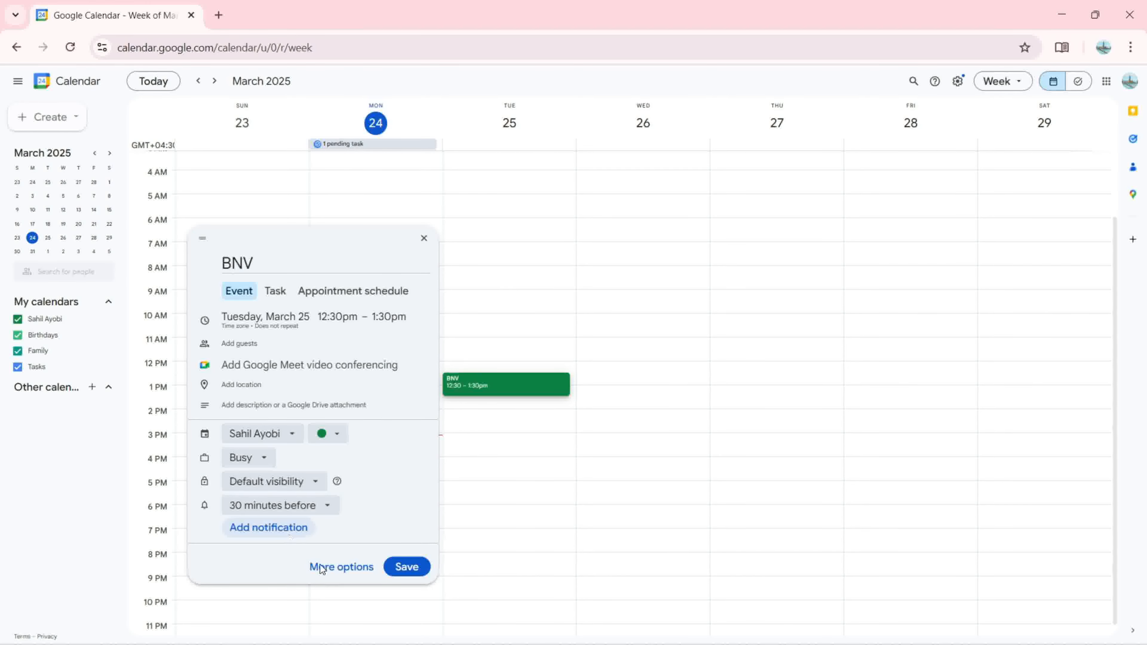
Open the full details of the BNV event, check the guest suggestions without adding anyone, and save the event.
left_click(350, 573)
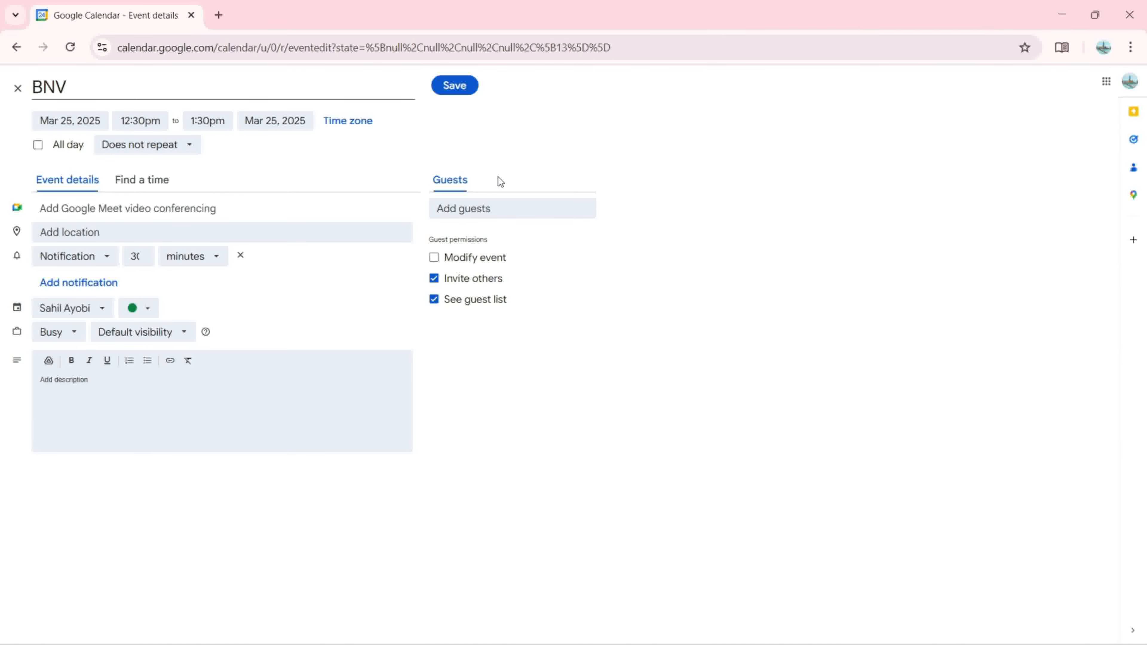
left_click(495, 209)
left_click(593, 354)
left_click(514, 209)
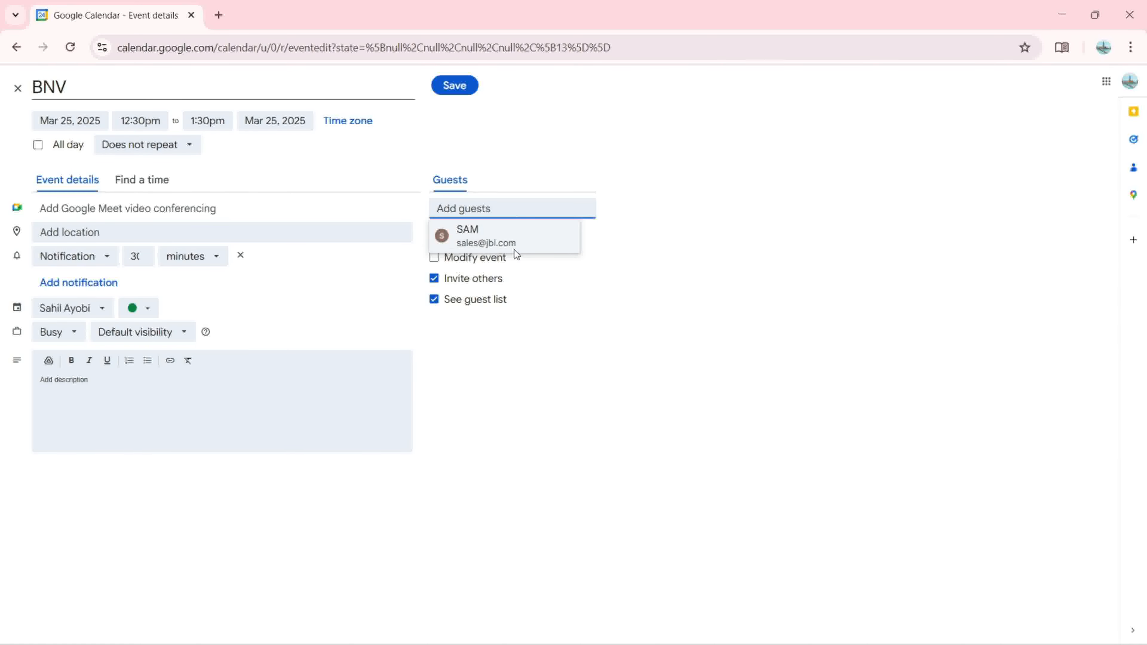
left_click(552, 314)
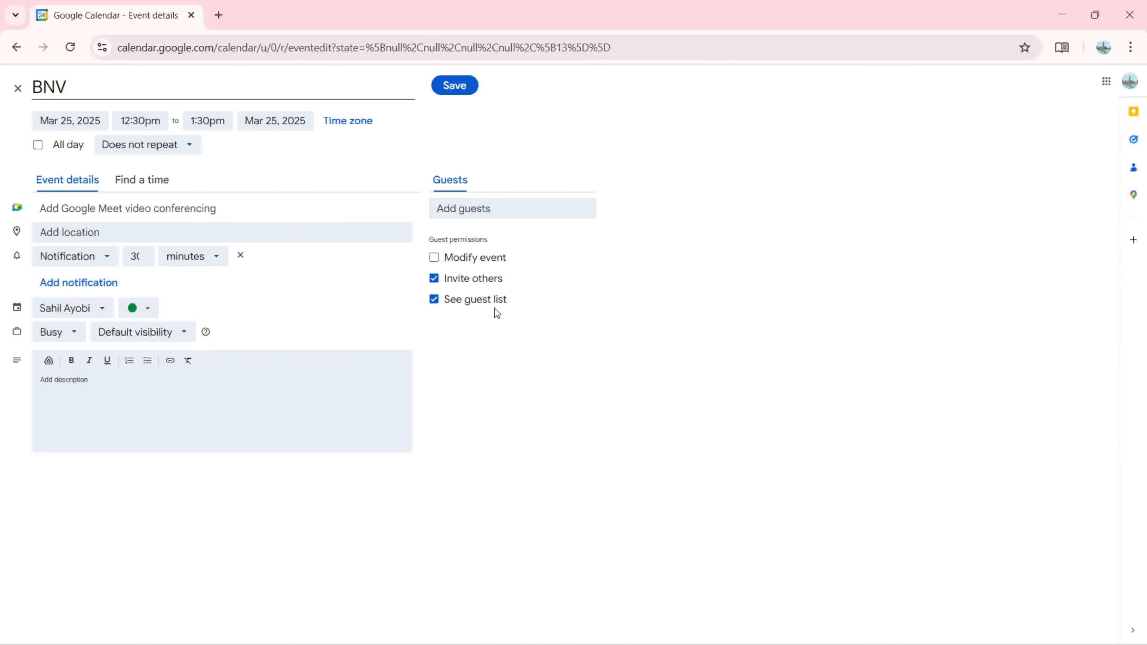
left_click(452, 88)
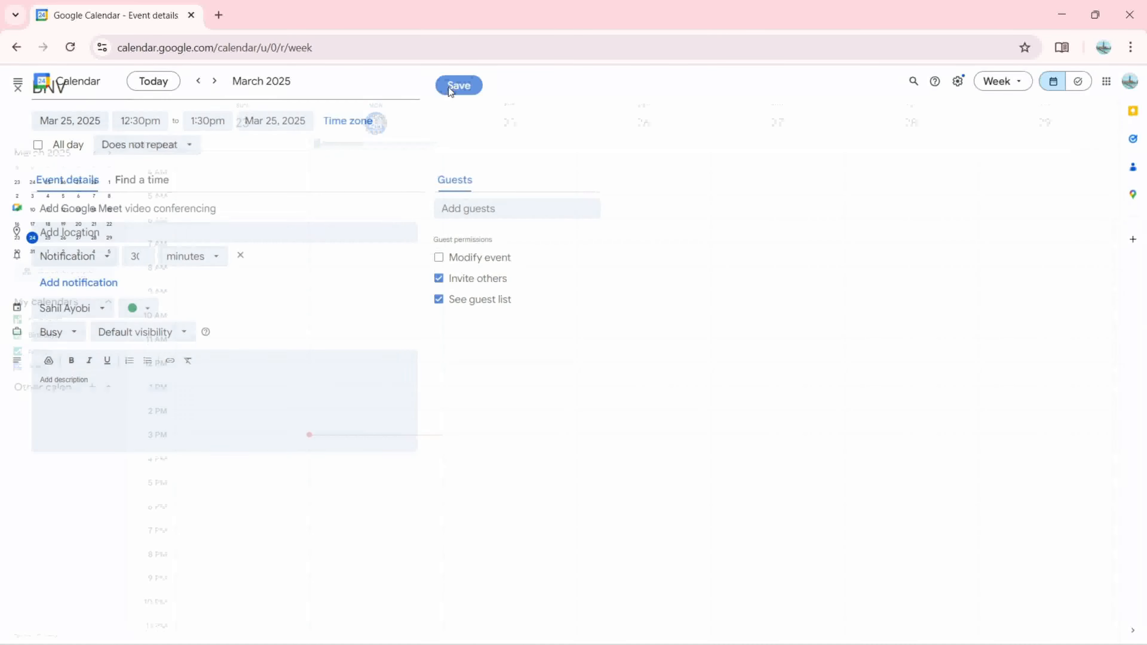
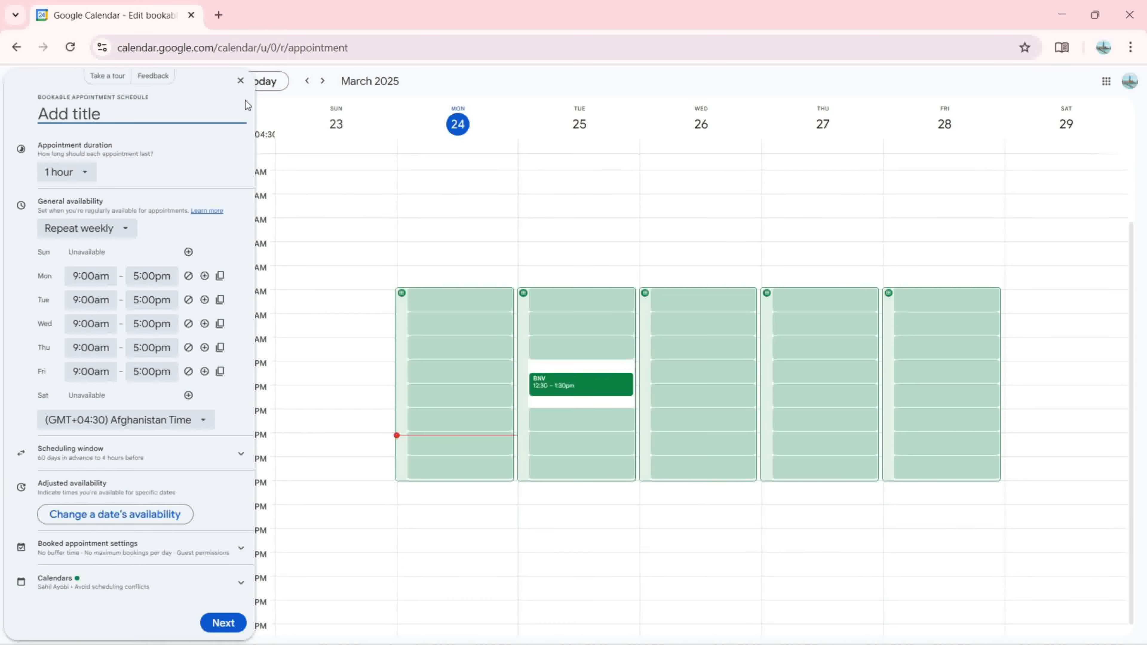
Title the appointment schedule "Meeting With Sales Manager" and set the appointment duration to 30 minutes.
type("Meeting With Samles")
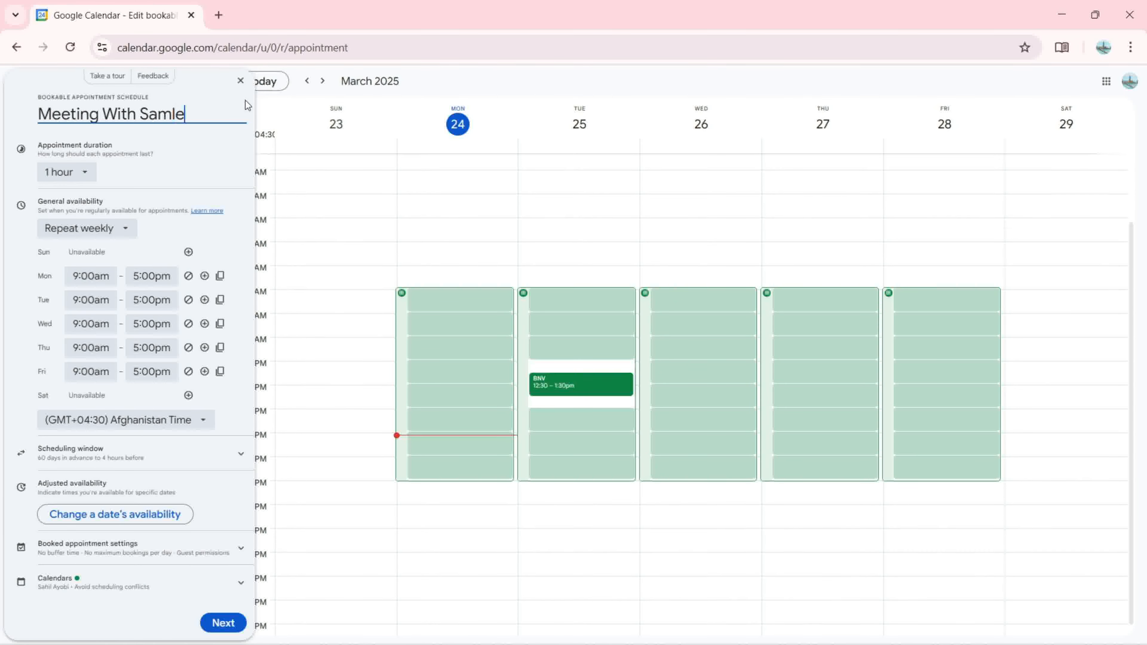
key("BackSpace")
key("BackSpace")
key("BackSpace")
key("BackSpace")
type("les Manager")
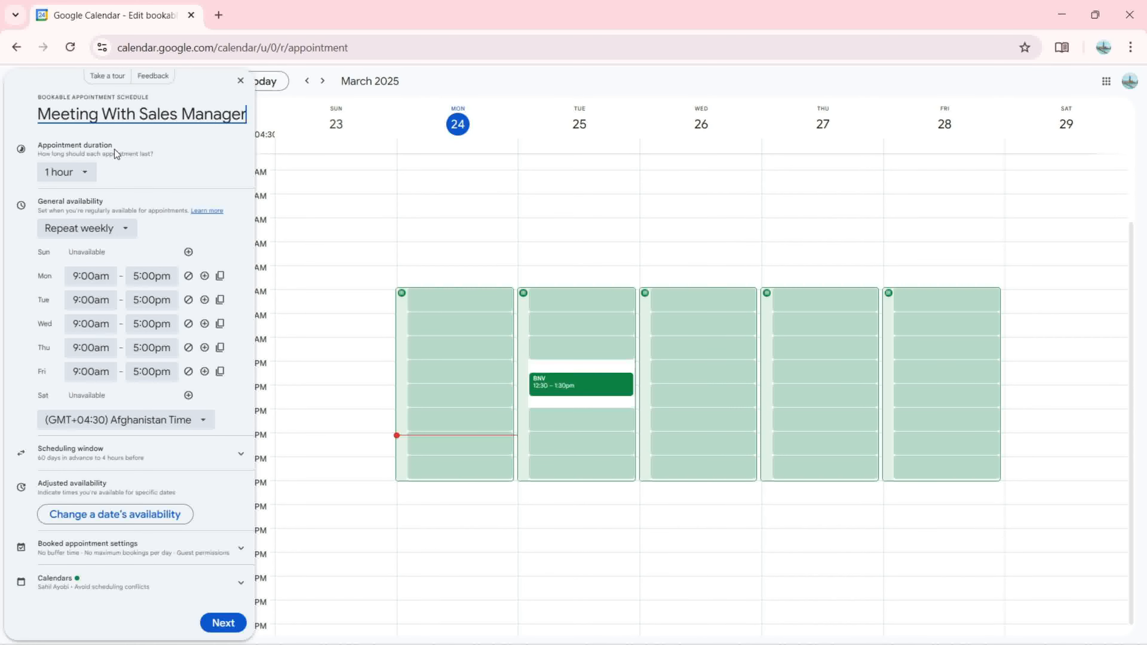
left_click(93, 174)
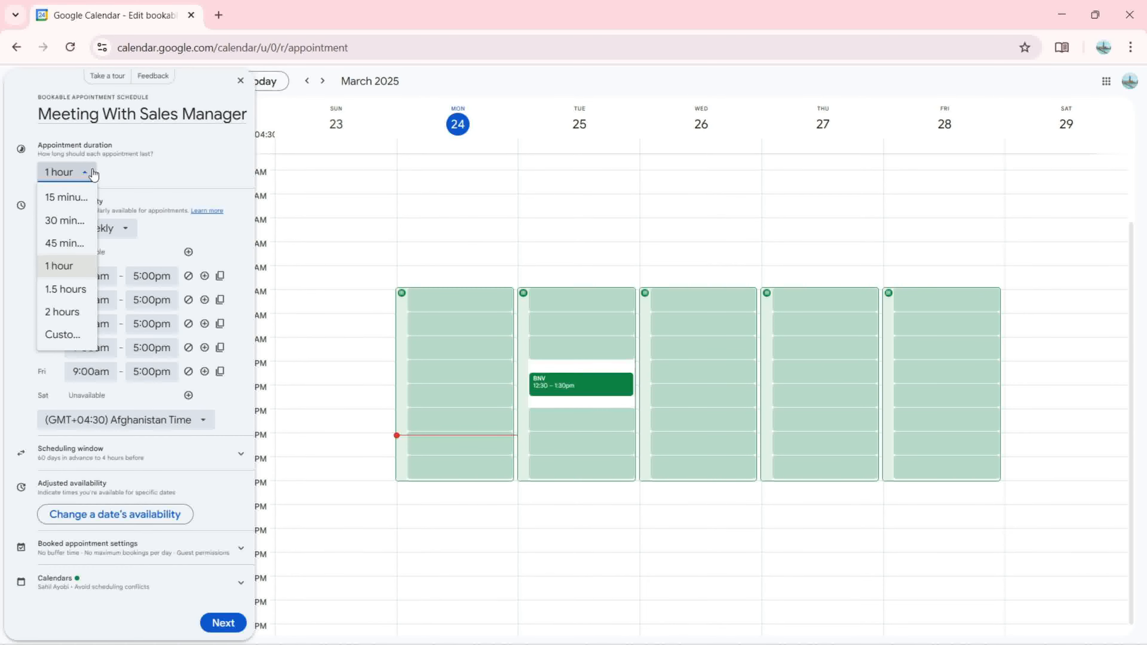
left_click(71, 223)
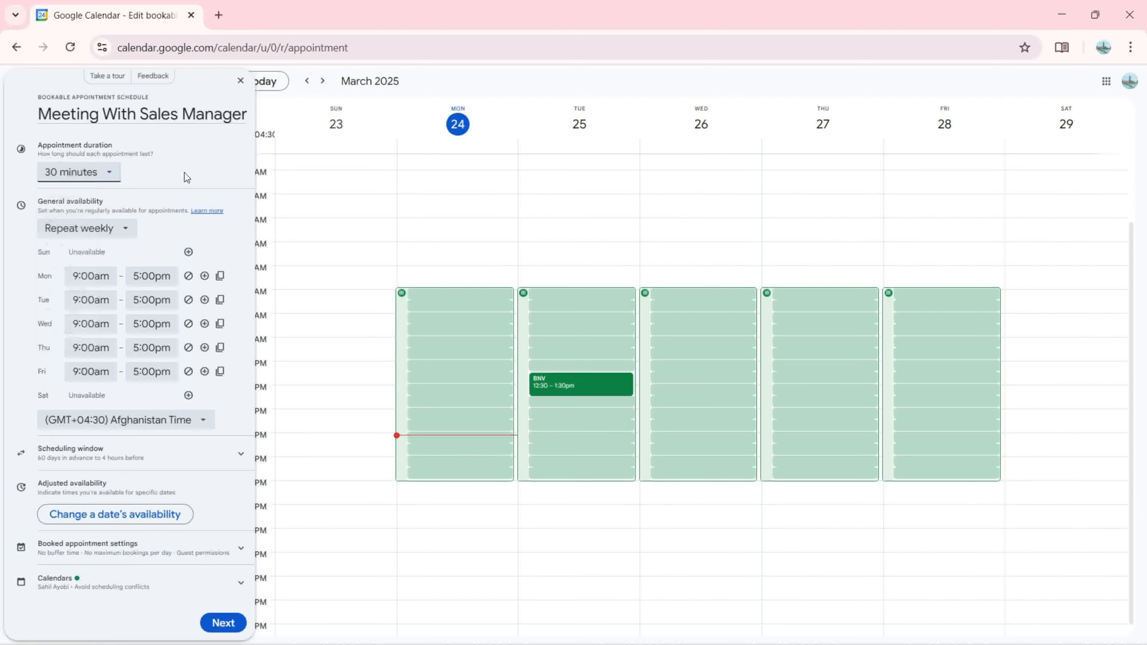
Check the general availability repeat options and set the schedule's time zone to (GMT-05:00) Central Time - Chicago.
left_click(116, 233)
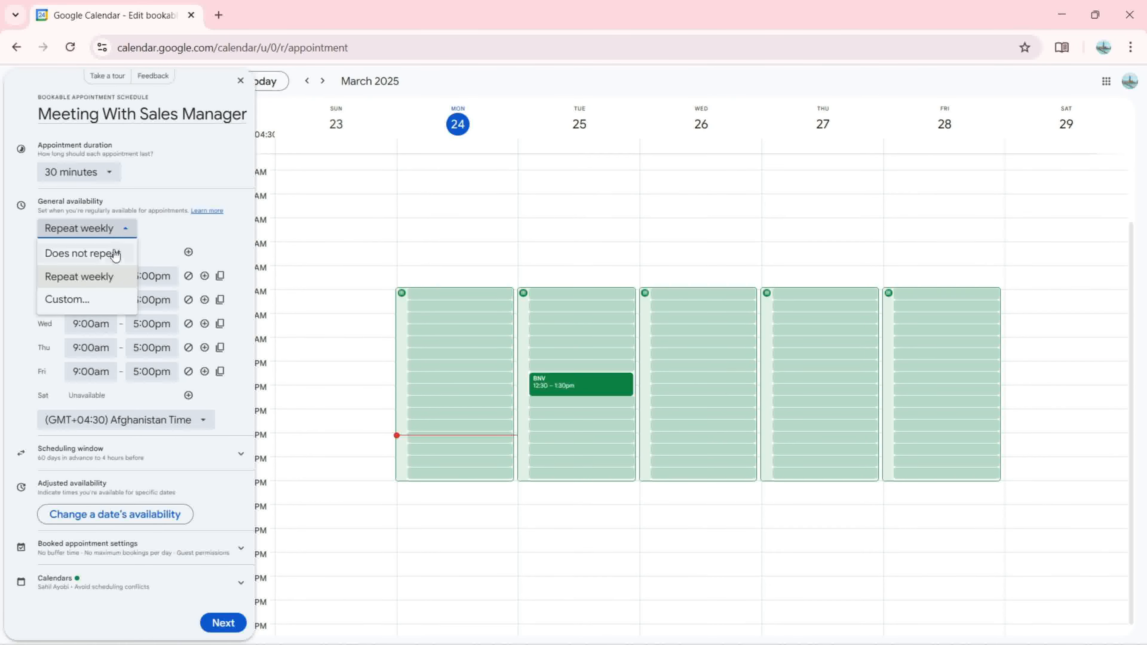
left_click(187, 237)
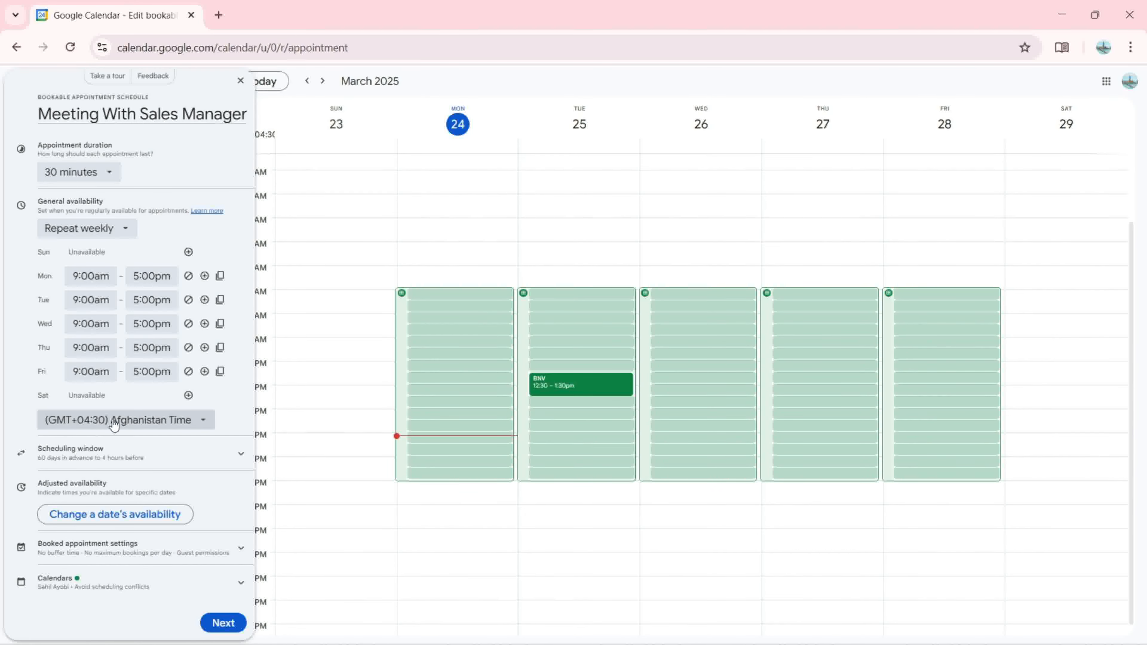
left_click(128, 421)
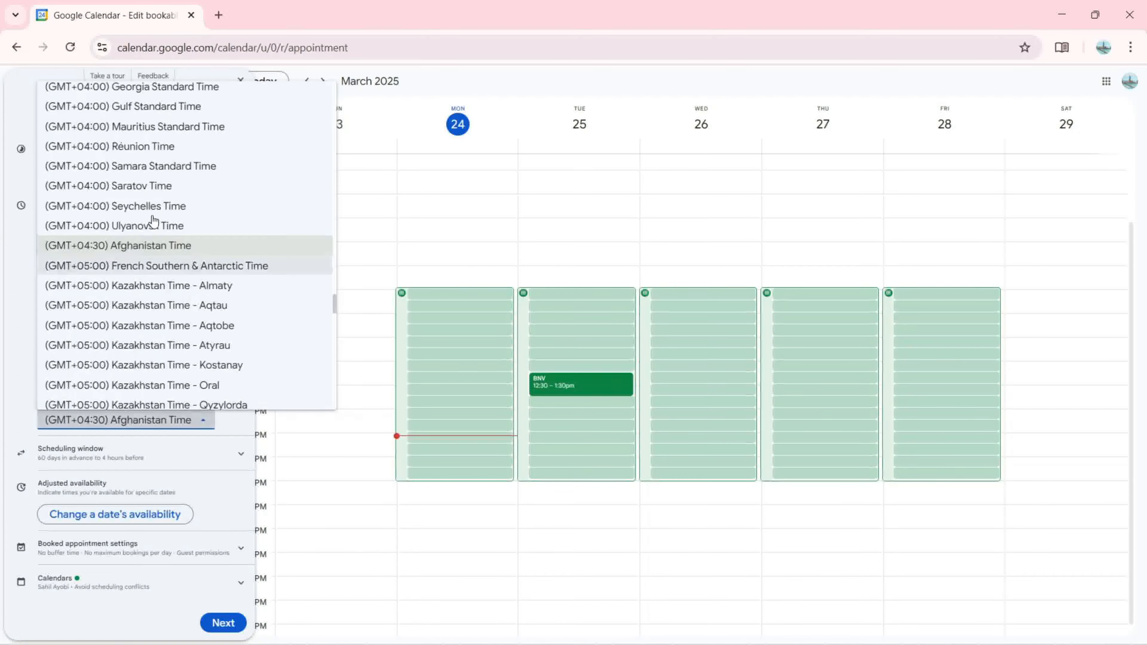
left_click(157, 135)
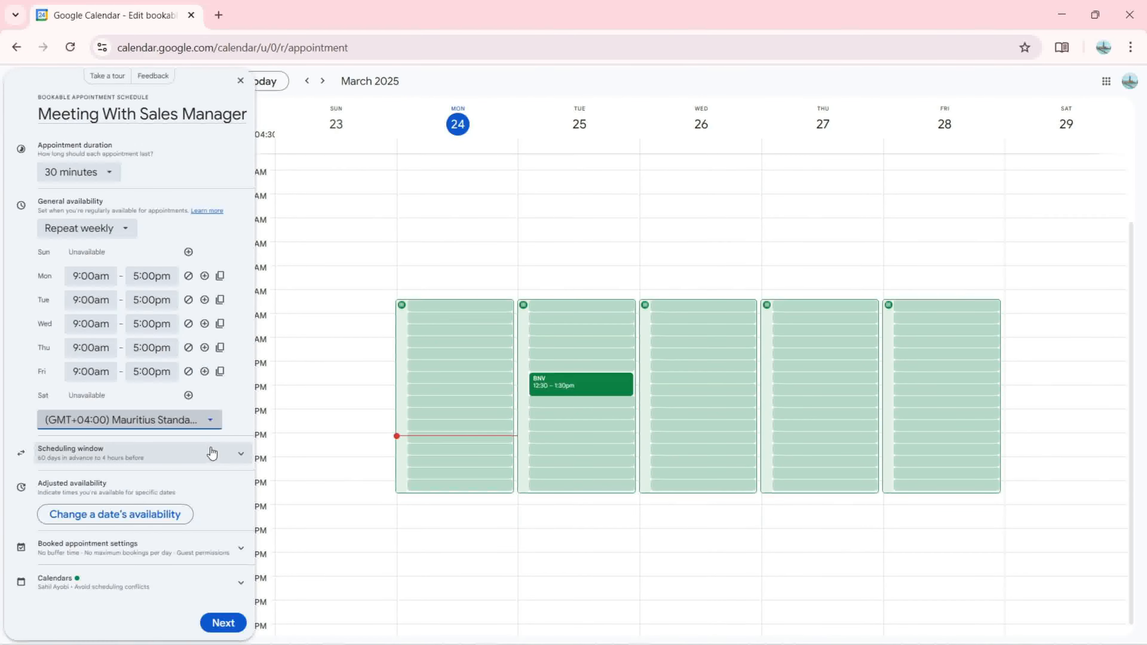
left_click(213, 425)
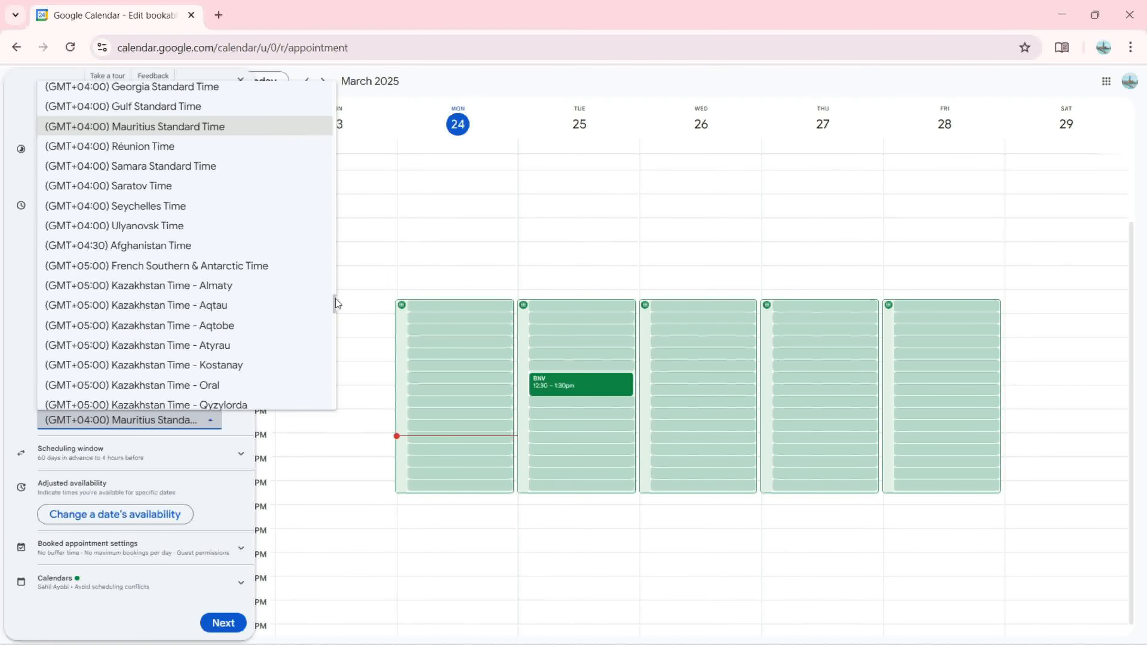
left_click_drag(335, 299, 328, 171)
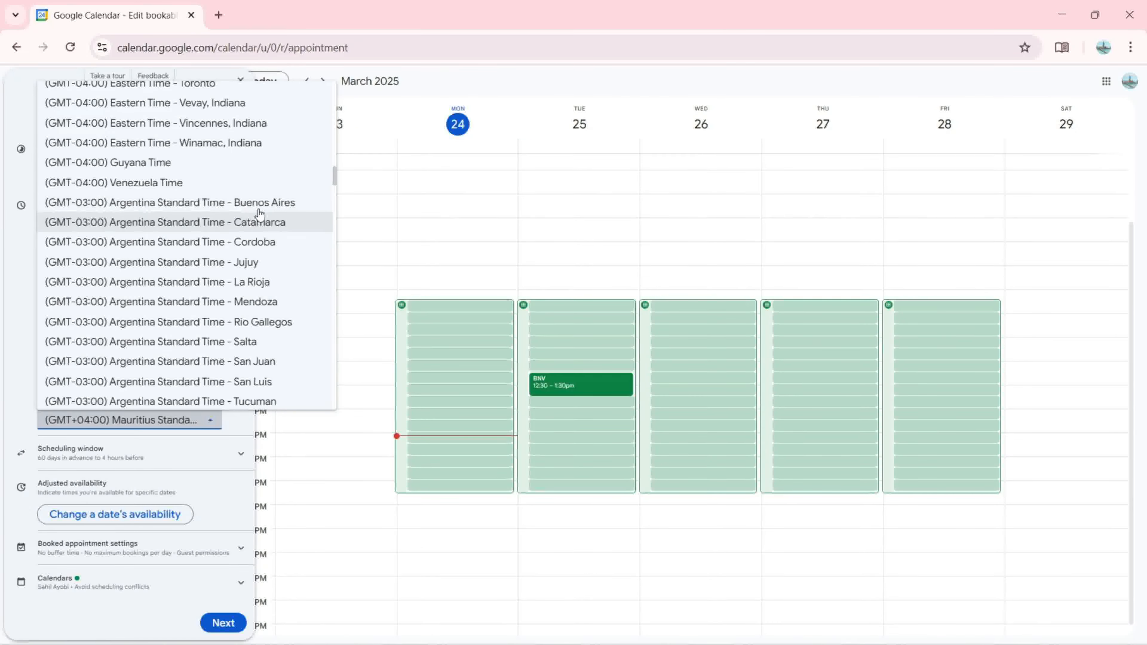
left_click_drag(333, 176, 332, 136)
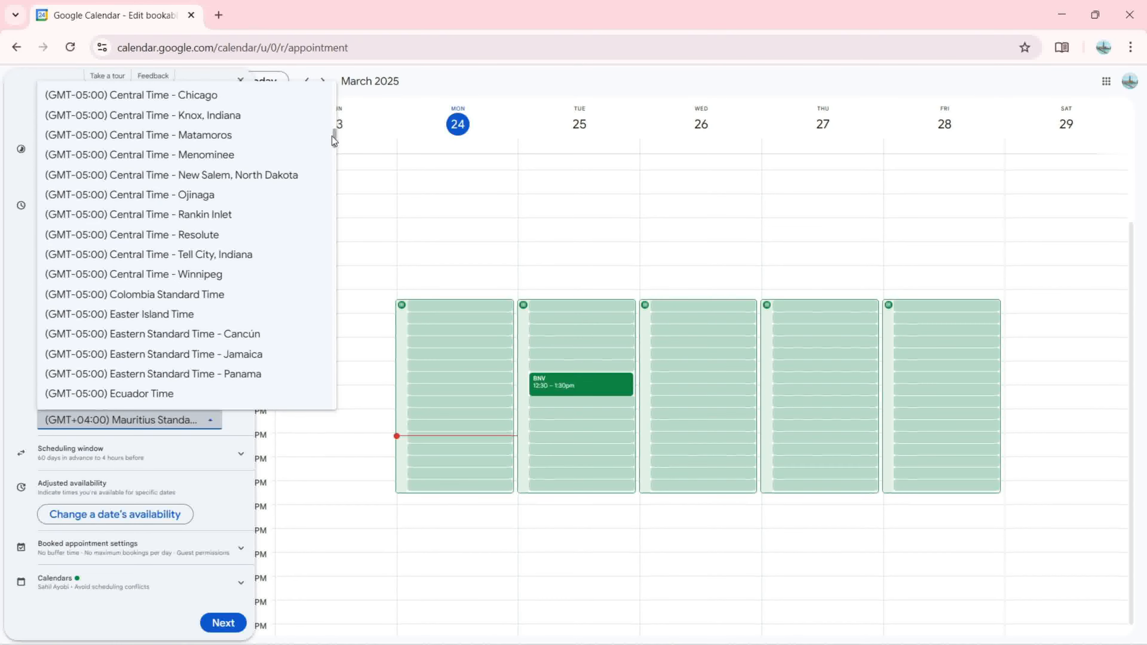
left_click(231, 99)
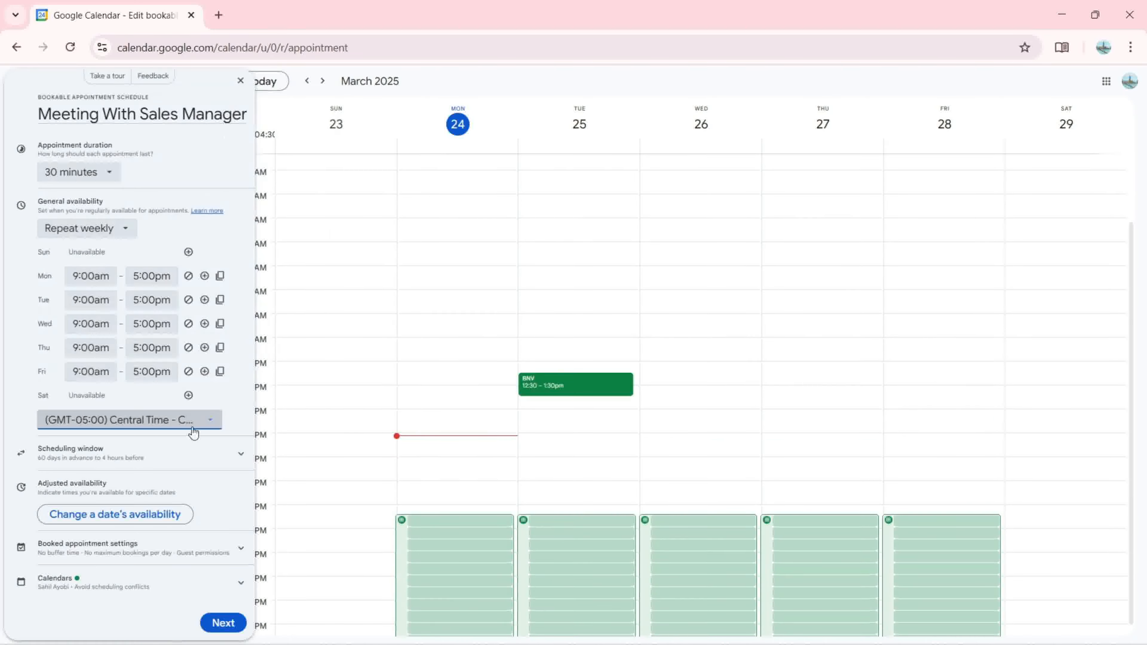
Examine the scheduling window, adjusted availability, booked appointment settings and calendars options without changing them.
left_click(173, 460)
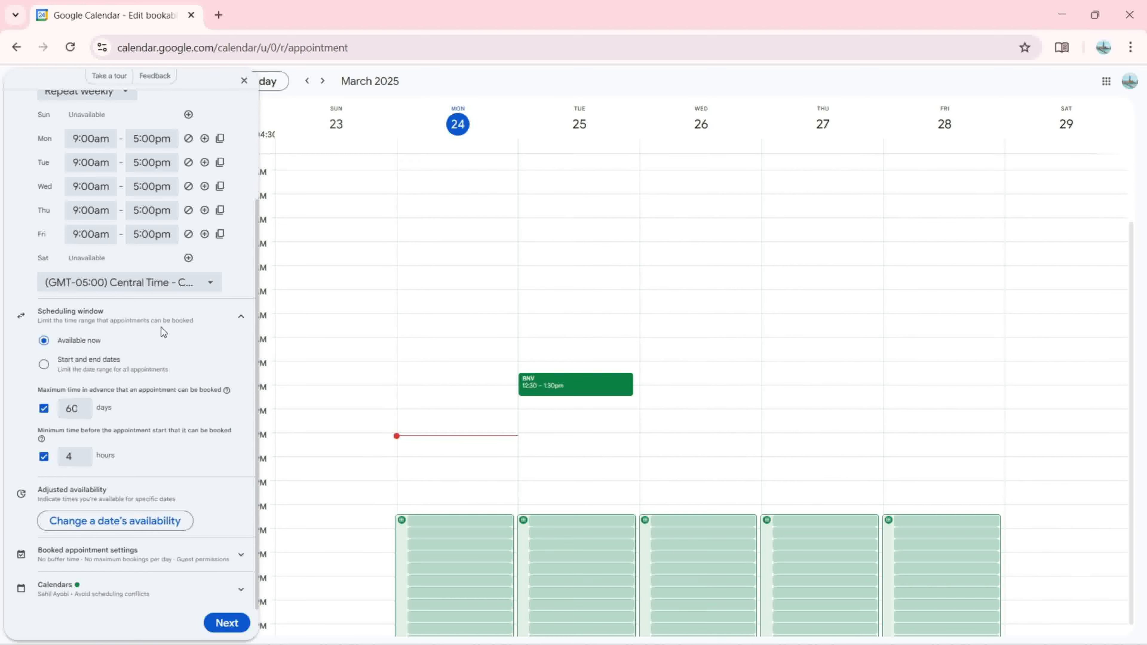
left_click(230, 316)
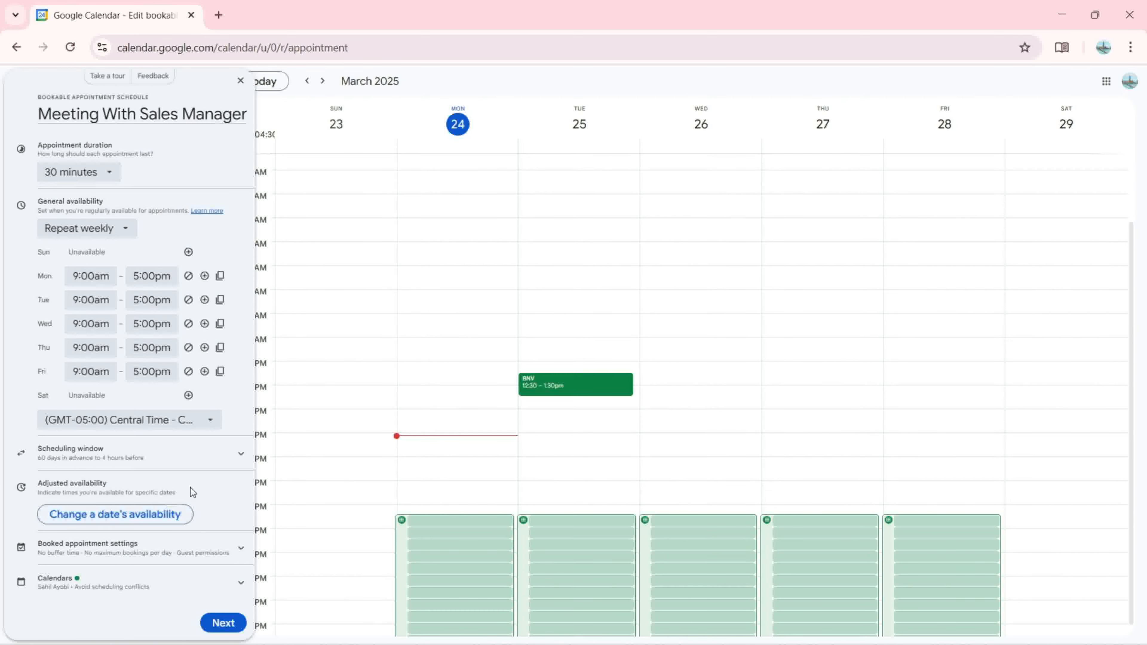
left_click(126, 520)
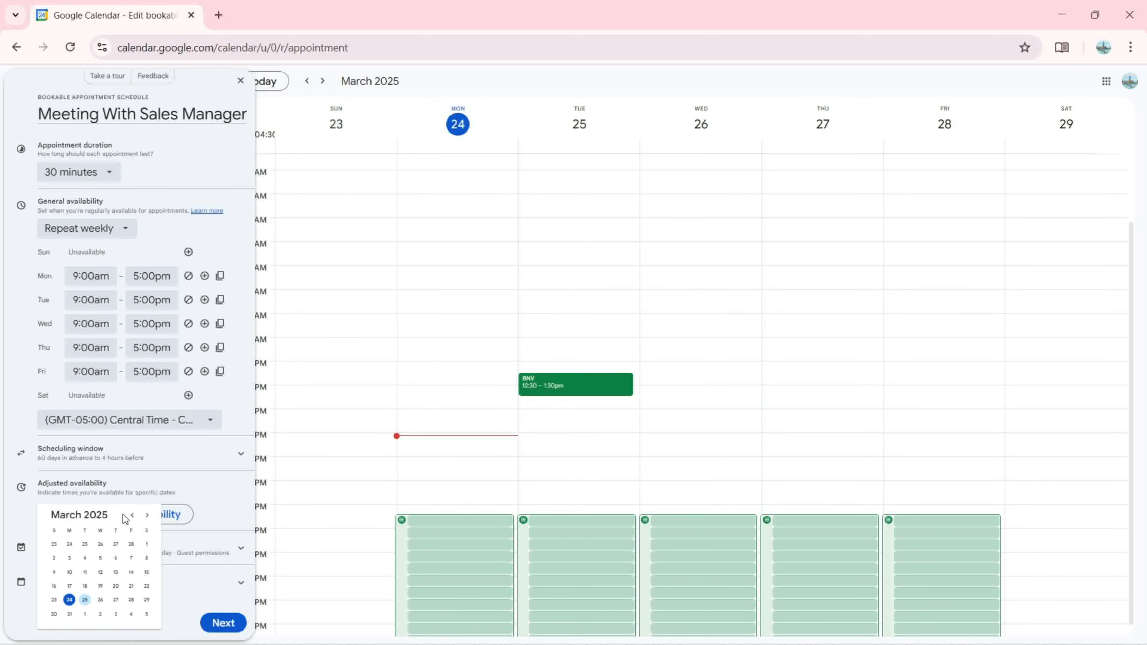
left_click(16, 531)
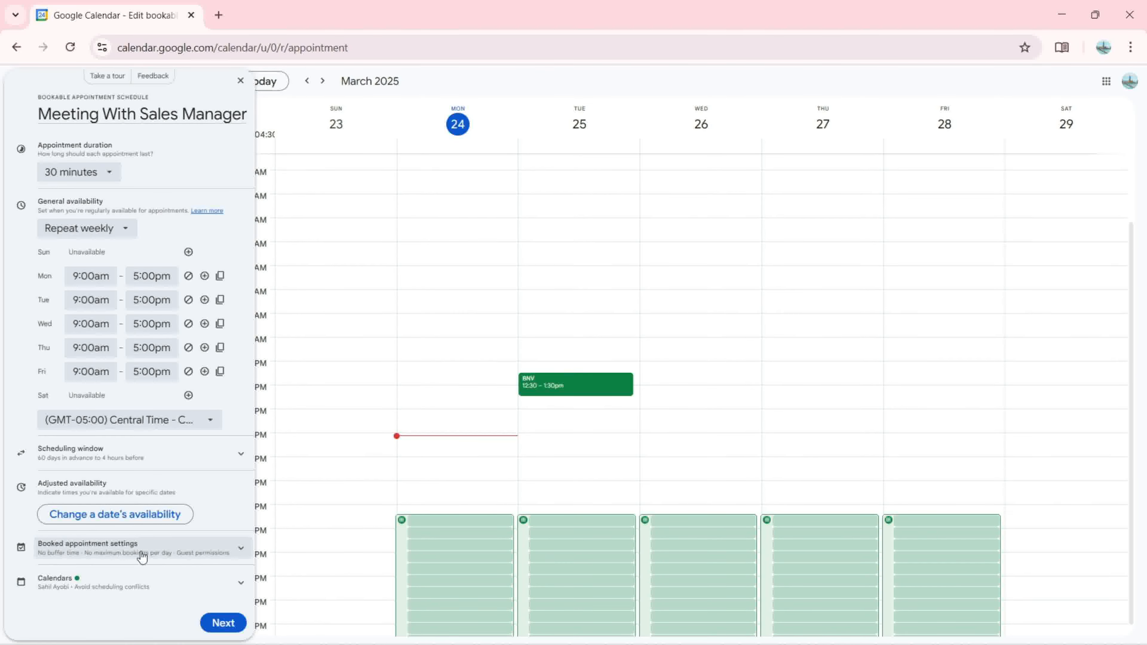
left_click(236, 547)
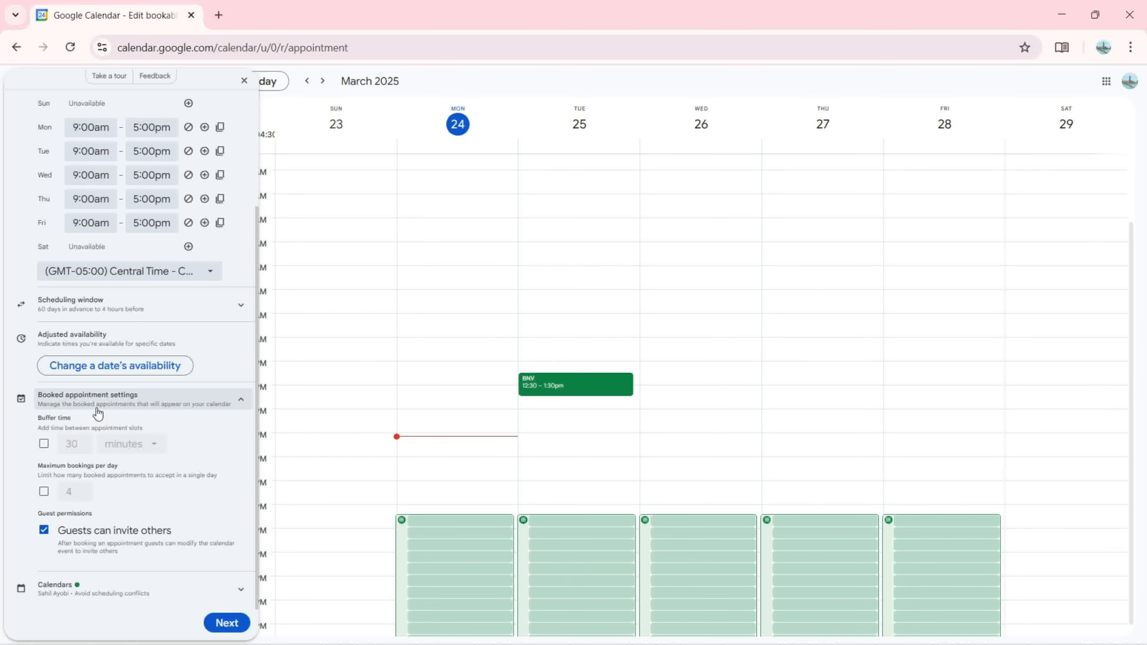
left_click(232, 401)
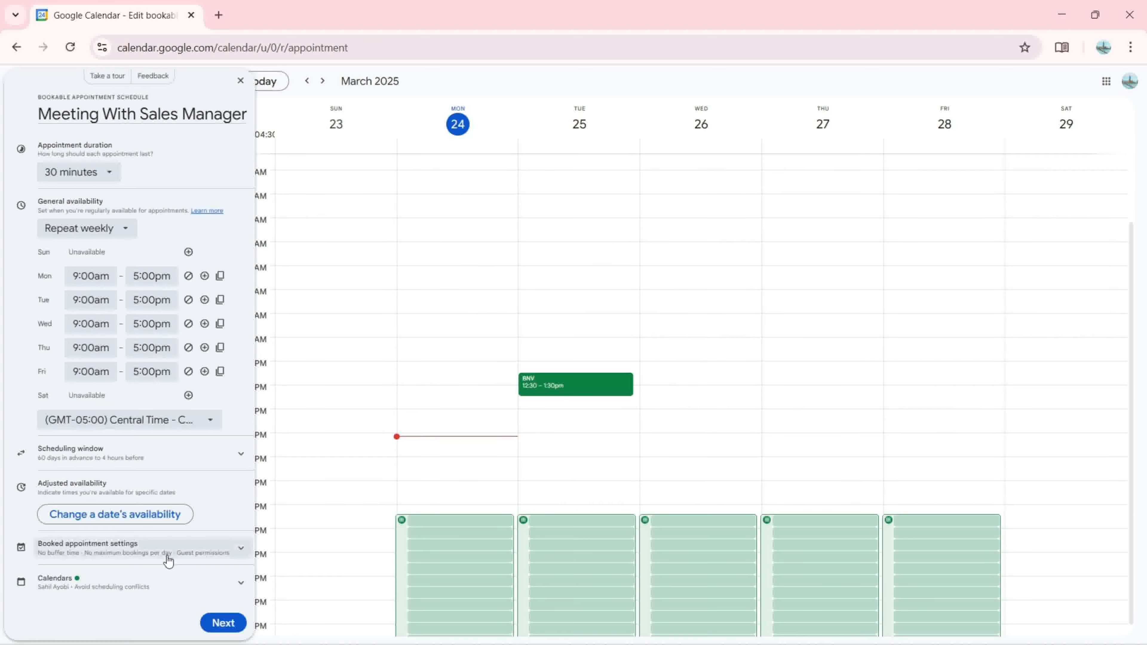
left_click(200, 592)
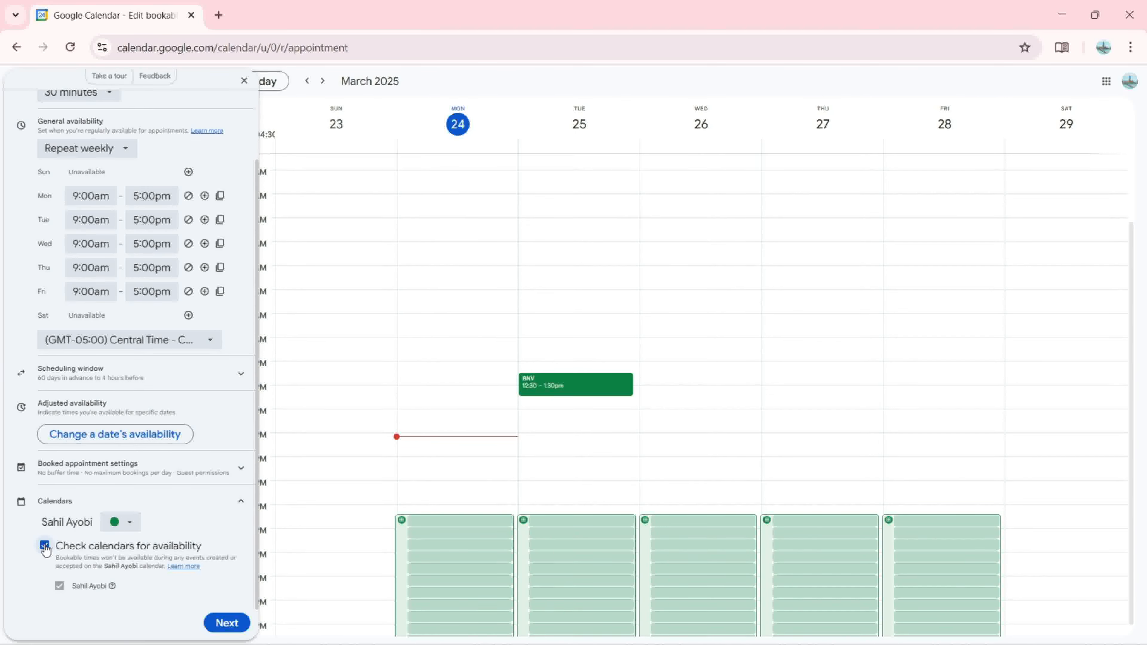
Continue to the booking page details and check the photo and name section.
left_click(220, 627)
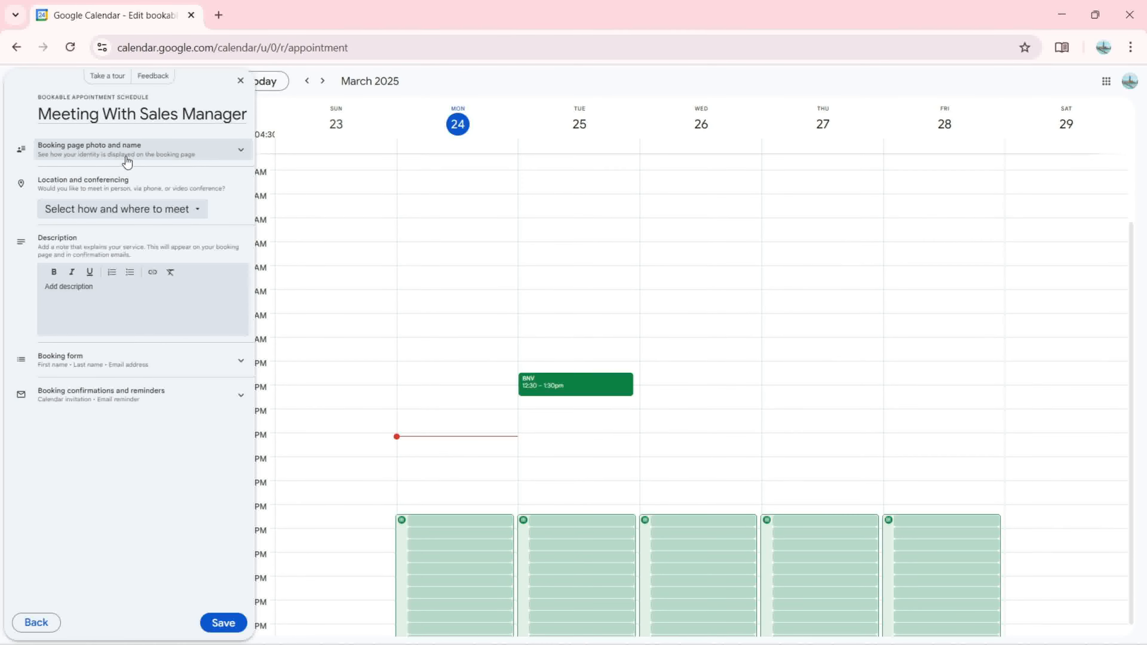
left_click(129, 159)
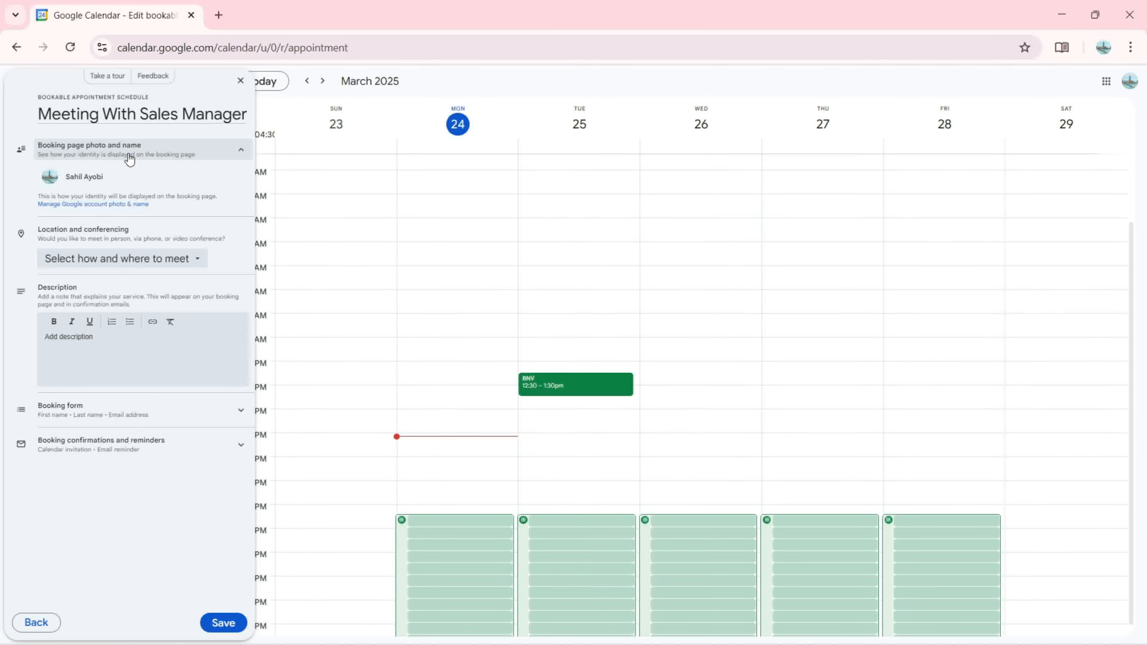
left_click(129, 159)
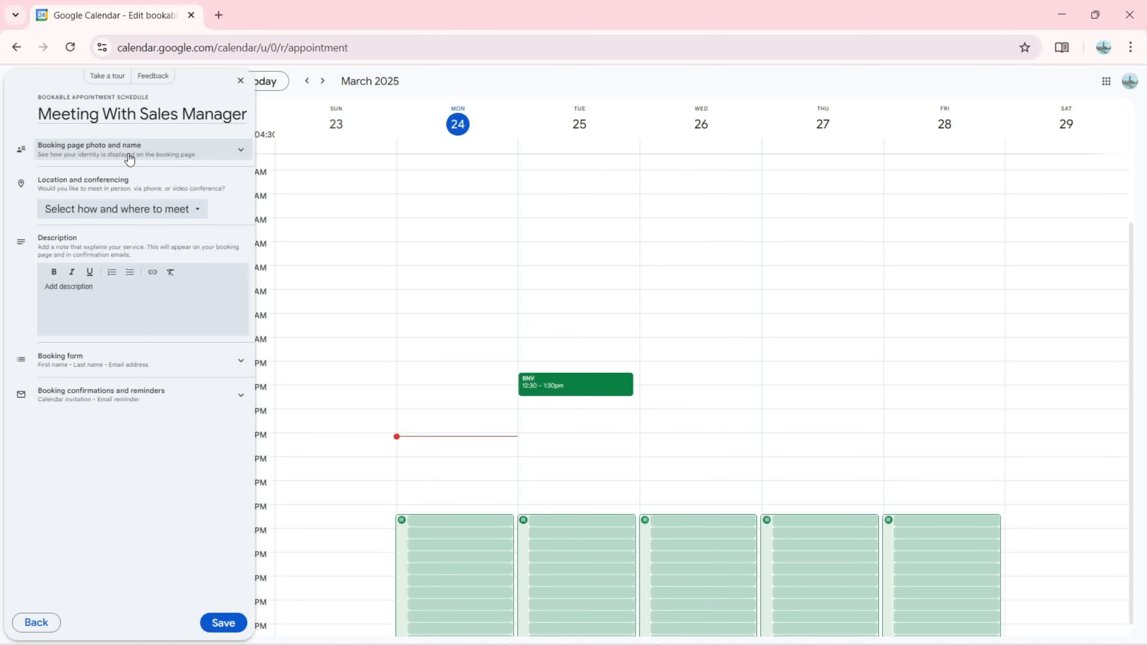
Set the appointment's location and conferencing to In-person meeting.
left_click(139, 216)
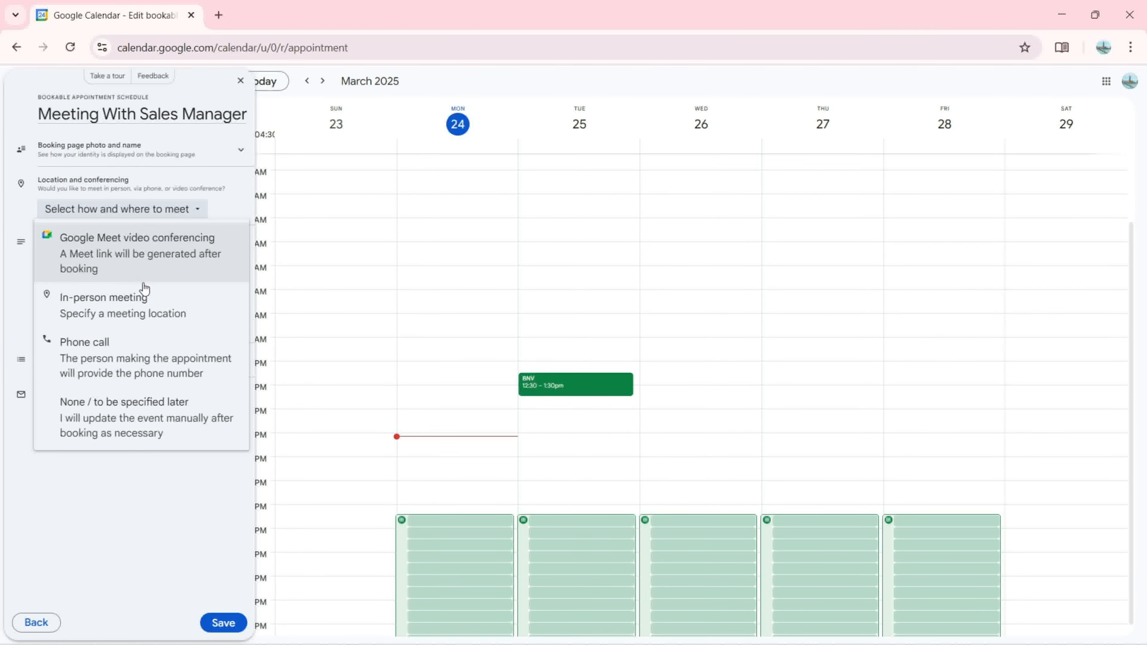
left_click(148, 313)
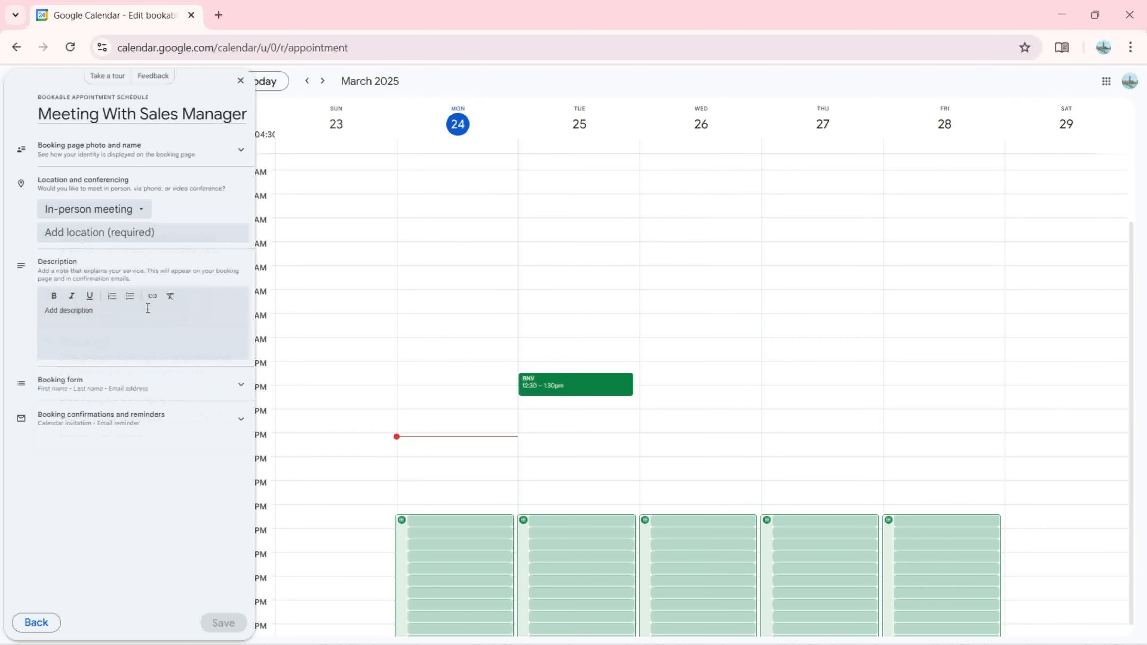
left_click(144, 216)
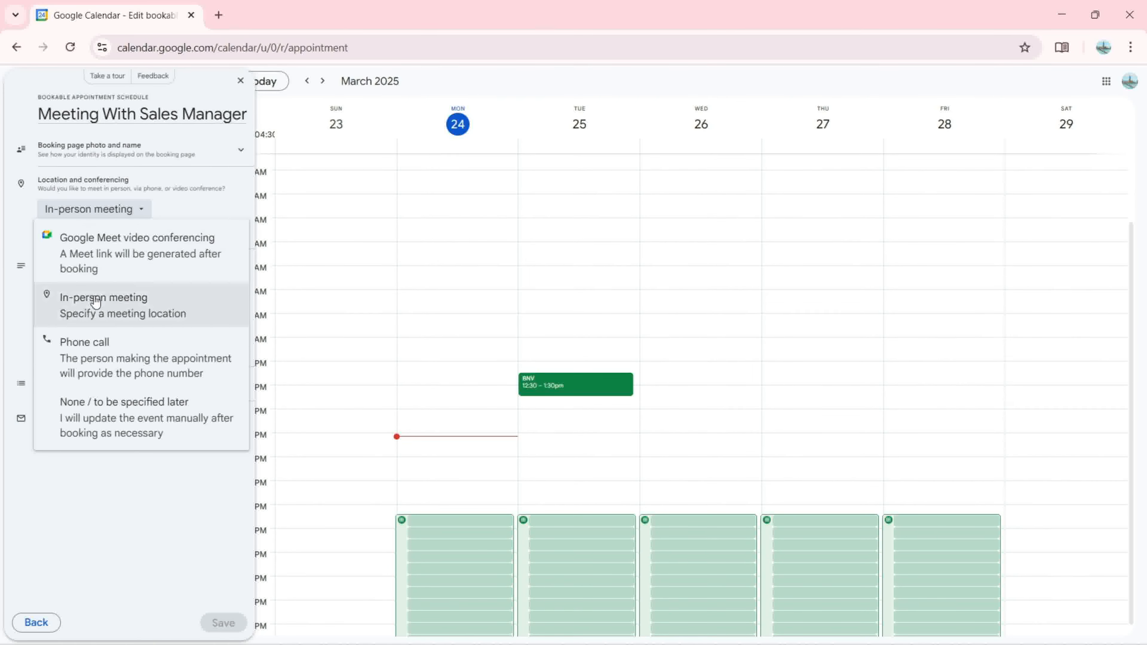
left_click(112, 301)
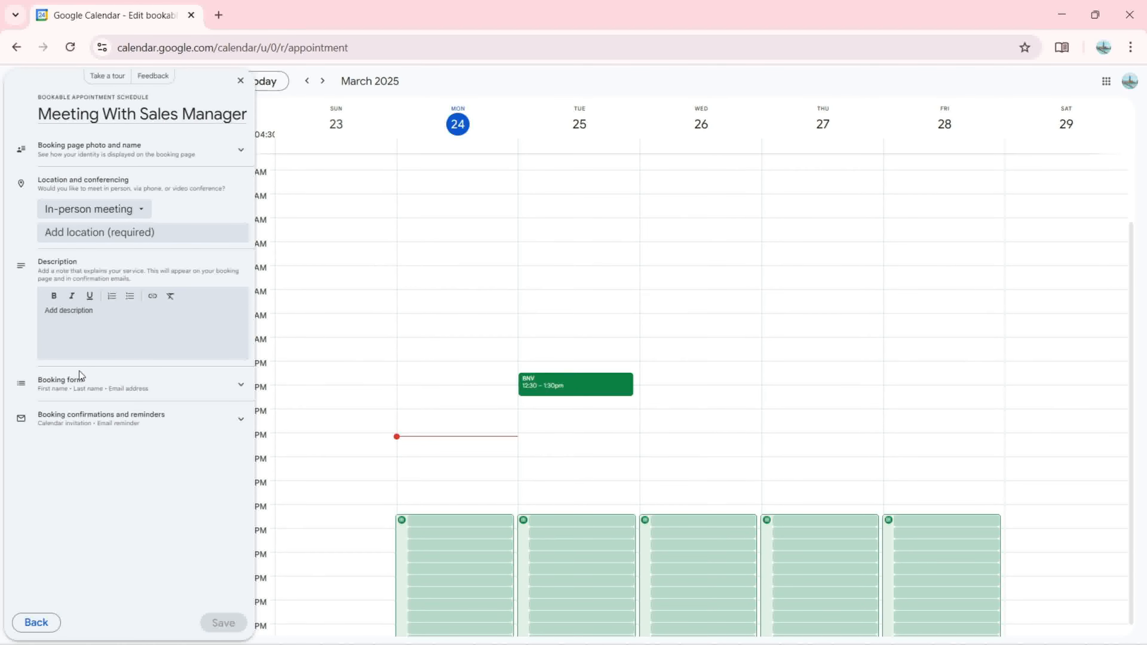
Examine the booking form and the booking confirmations and reminders, and start closing the schedule editor but keep the unsaved changes.
left_click(95, 392)
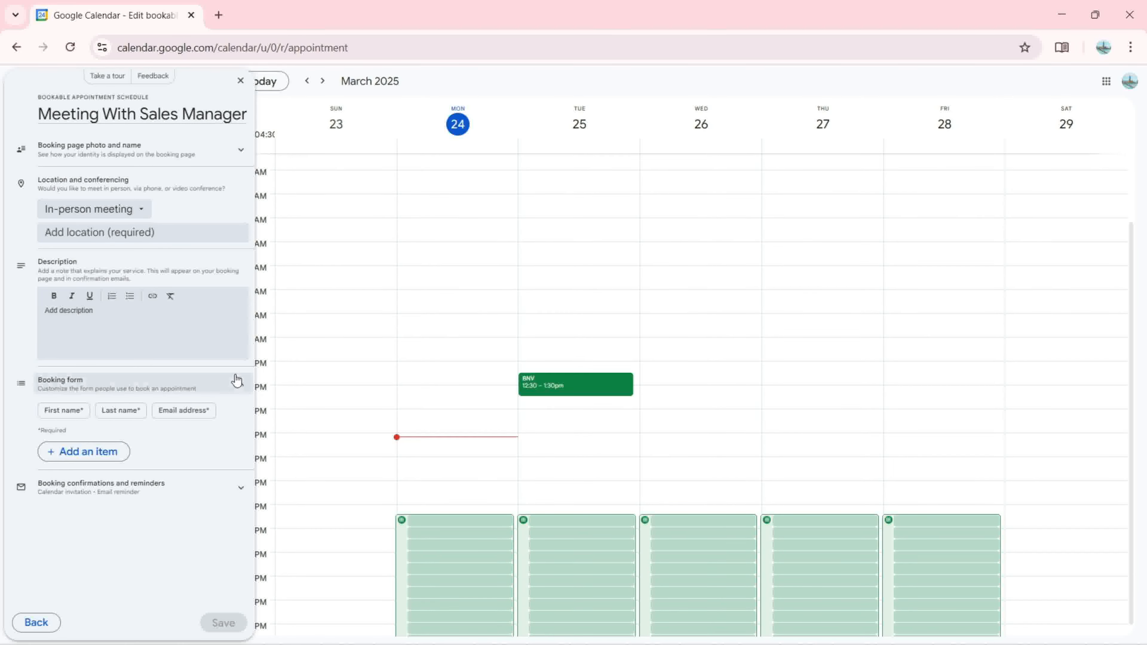
left_click(242, 387)
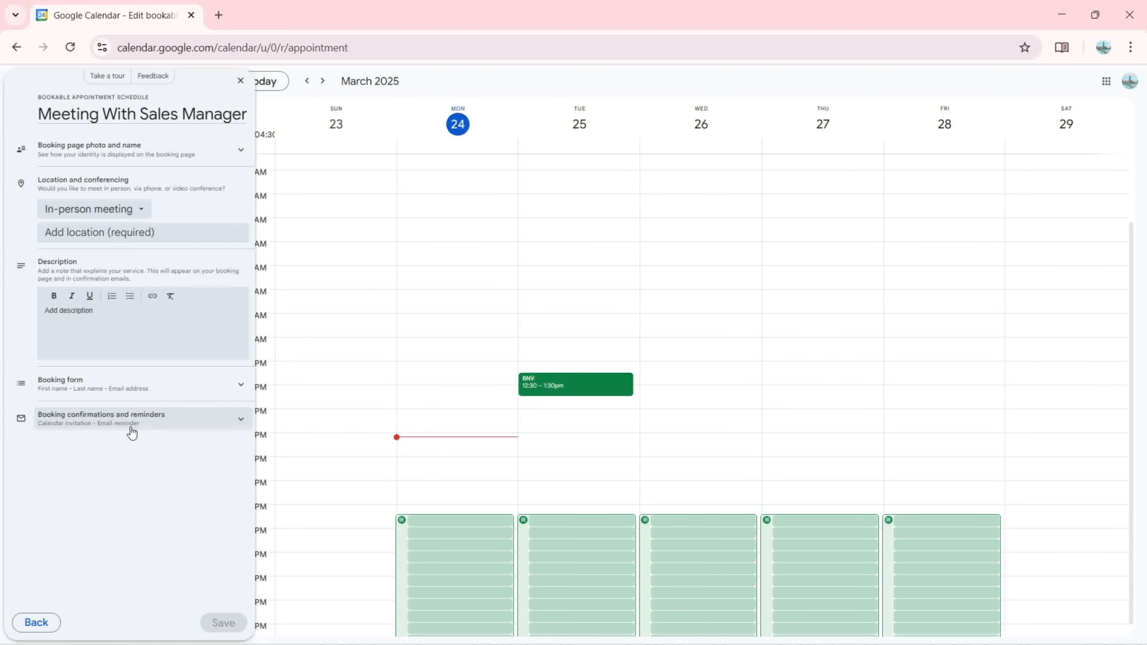
left_click(148, 422)
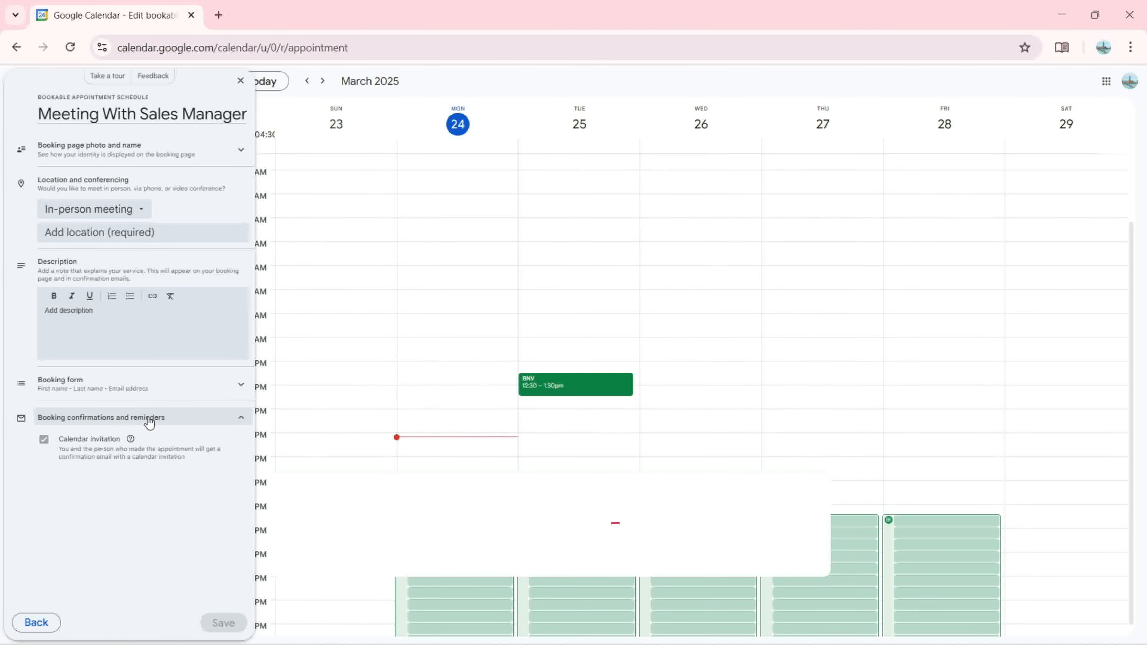
left_click(149, 421)
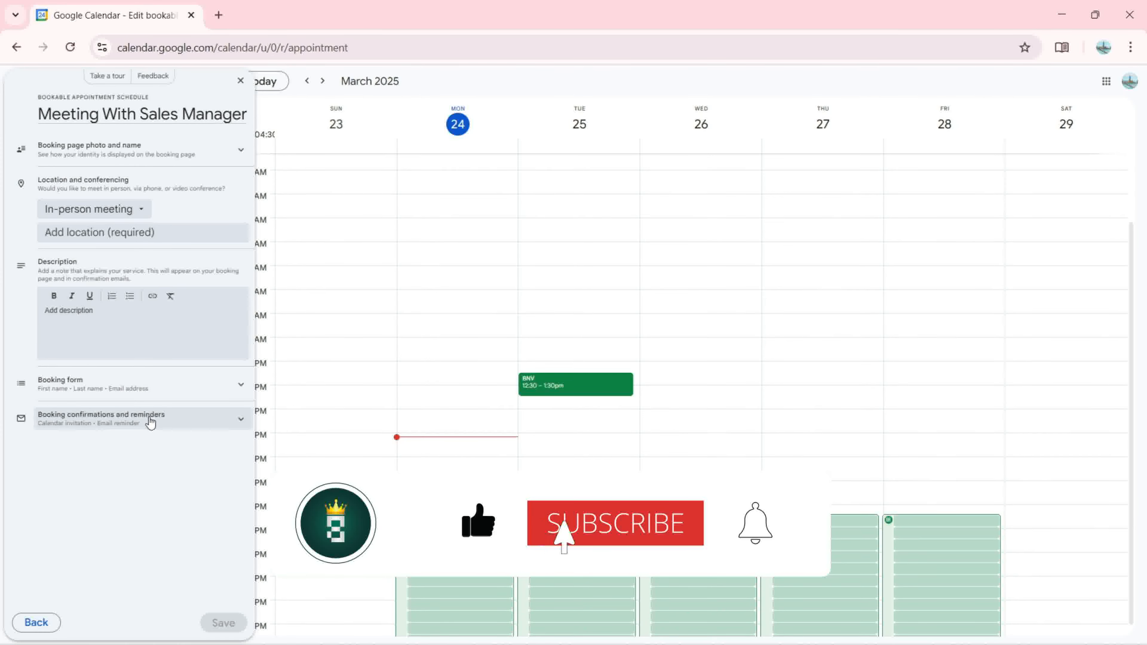
left_click(241, 82)
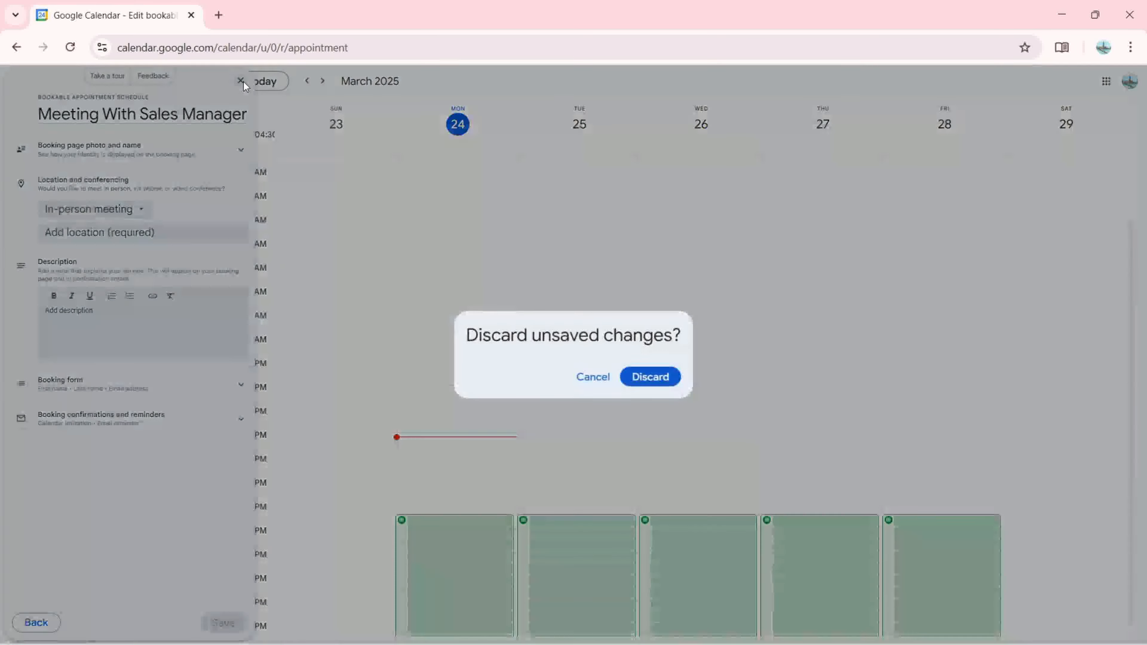
left_click(593, 377)
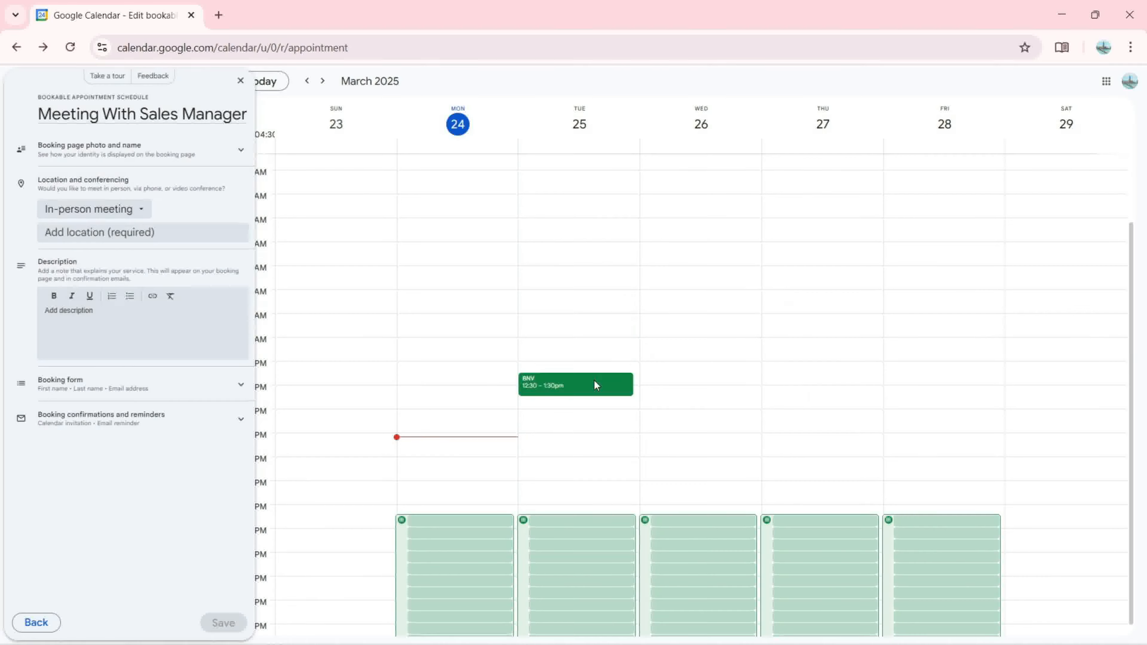
Set the location and conferencing to Google Meet video conferencing, save the appointment schedule and close its summary to view the week.
left_click(138, 211)
left_click(110, 253)
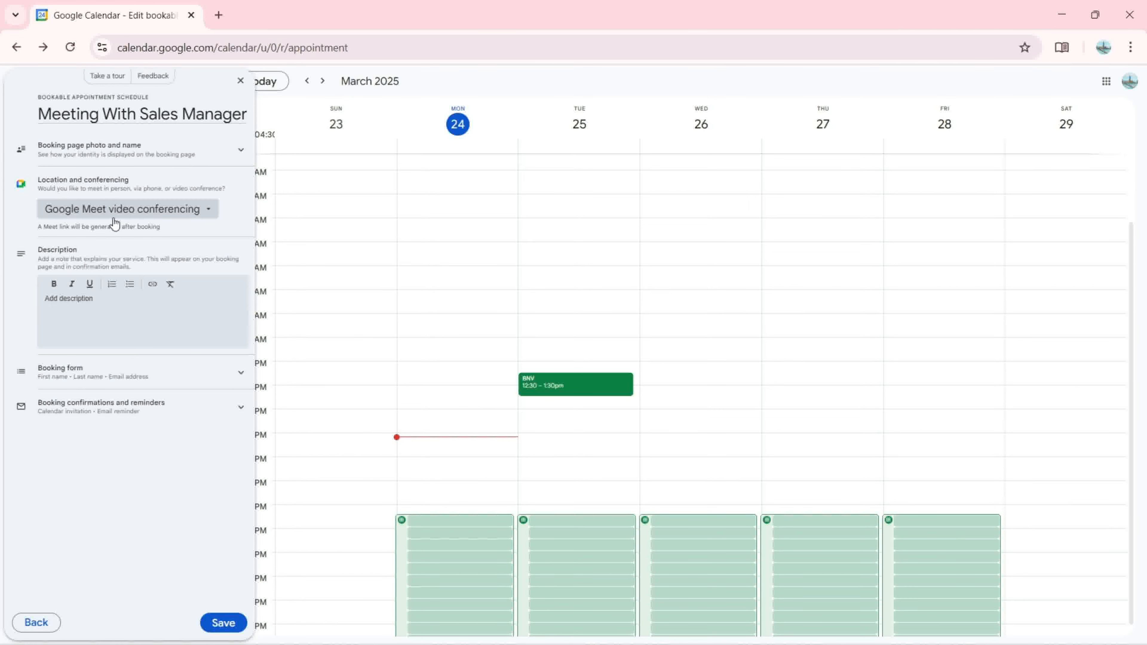
left_click(223, 622)
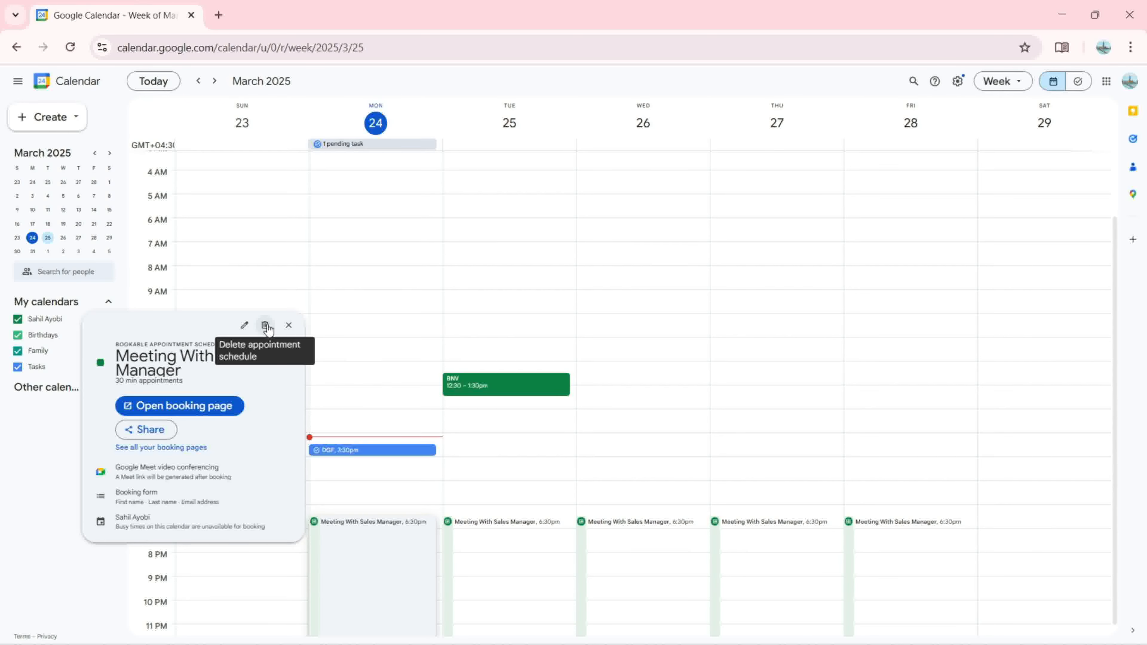
left_click(289, 327)
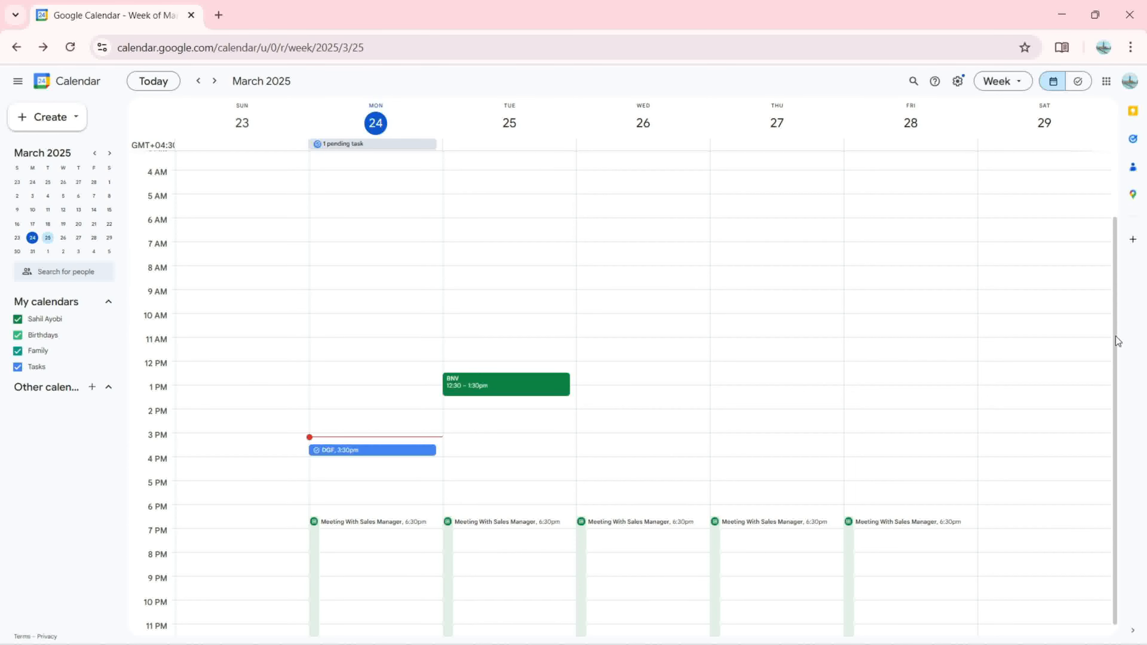
left_click_drag(1114, 337, 1115, 274)
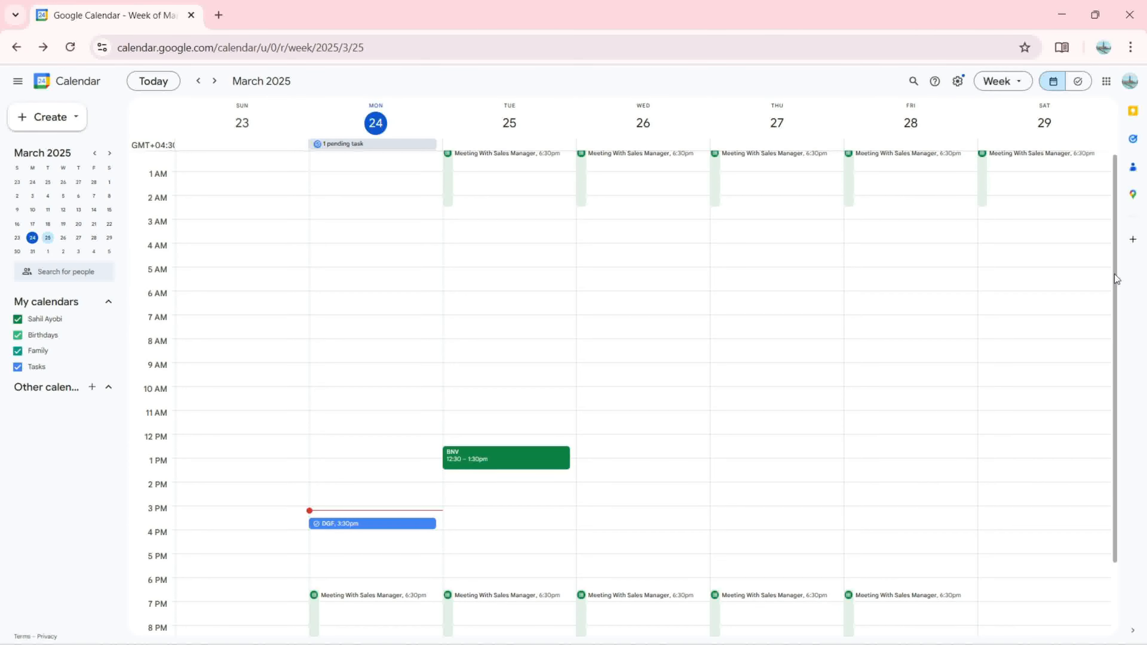